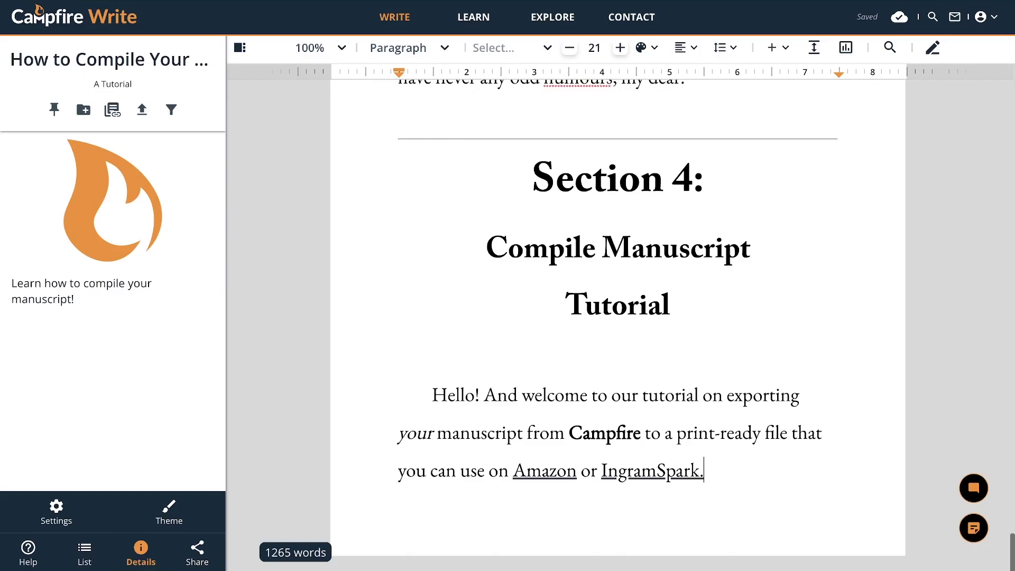
Scroll the manuscript up from Section 4 back to the top of Section 1, Emma.
scroll(618, 317, "up", 20)
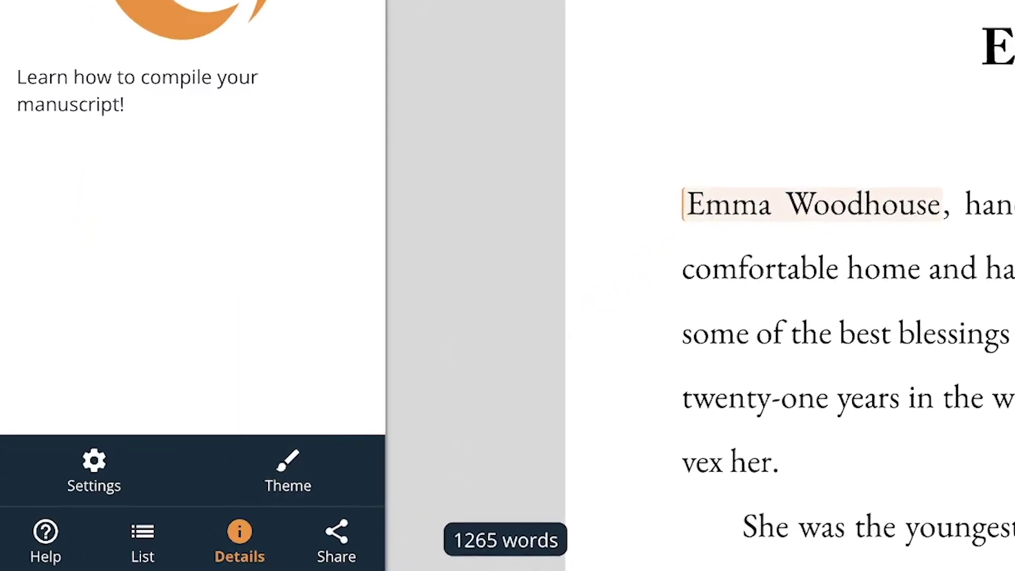
Open the Advanced Export compiler through Share > Compile Manuscript, landing on Book Details.
left_click(343, 537)
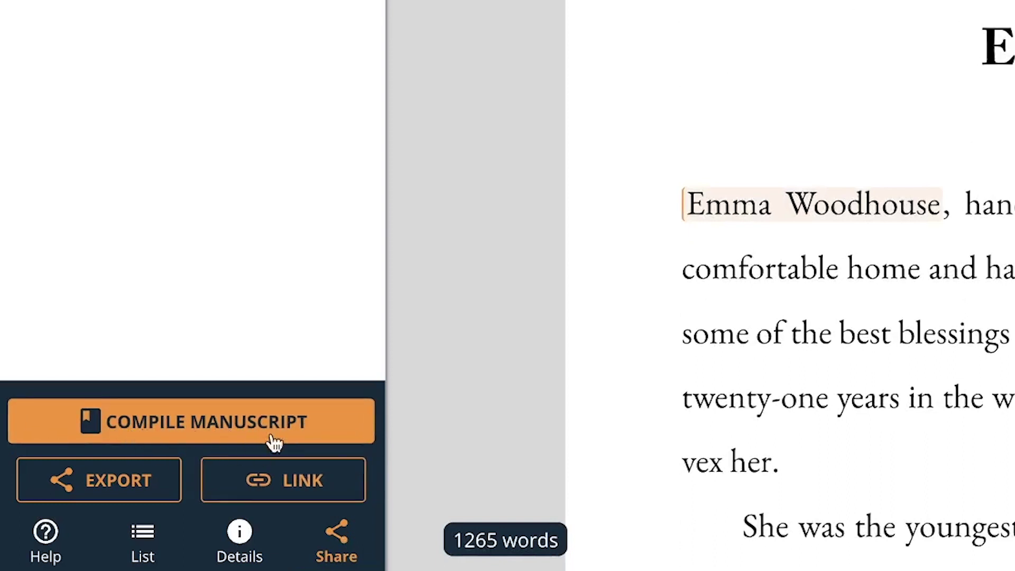
left_click(233, 426)
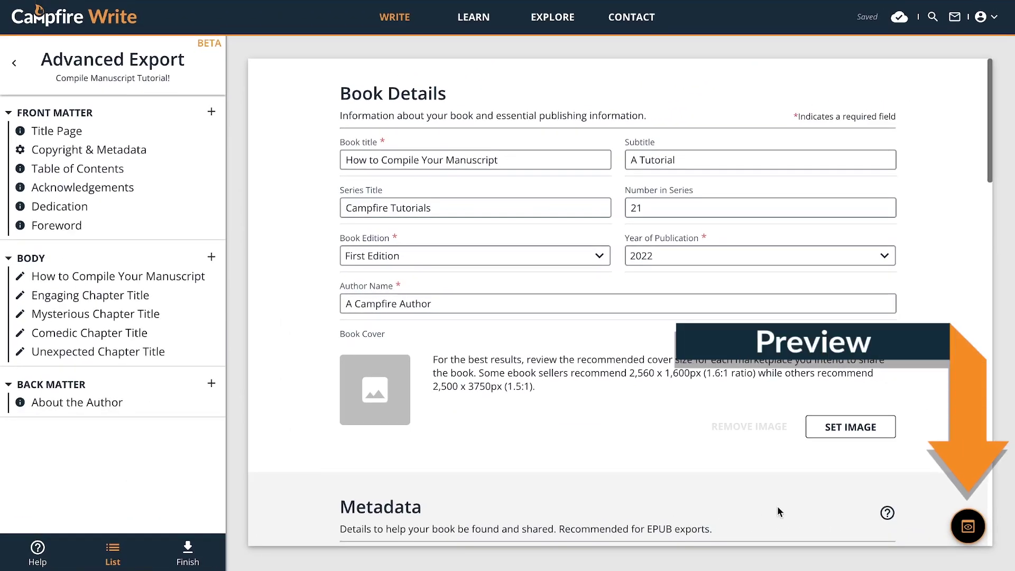
left_click(983, 526)
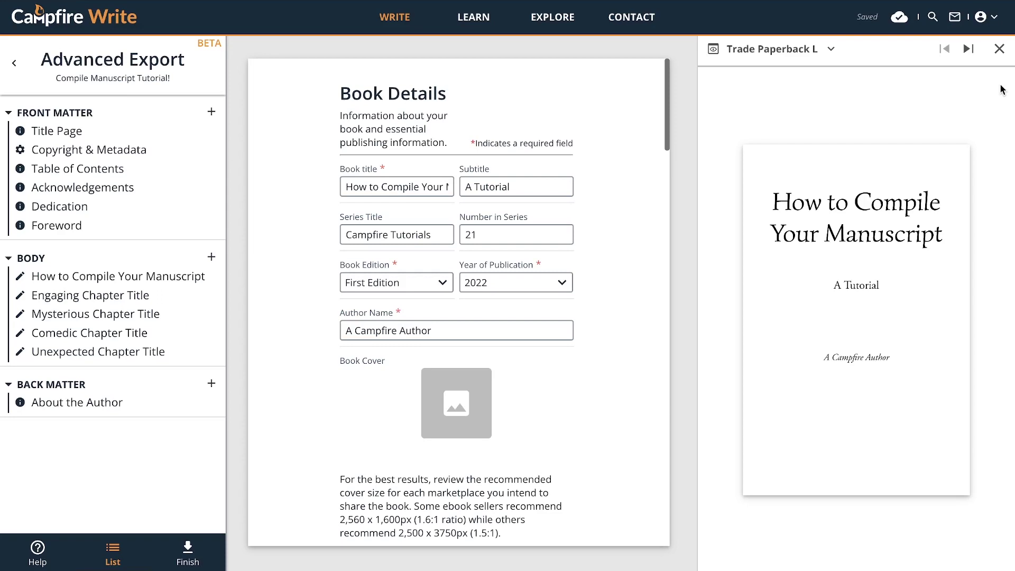
left_click(999, 49)
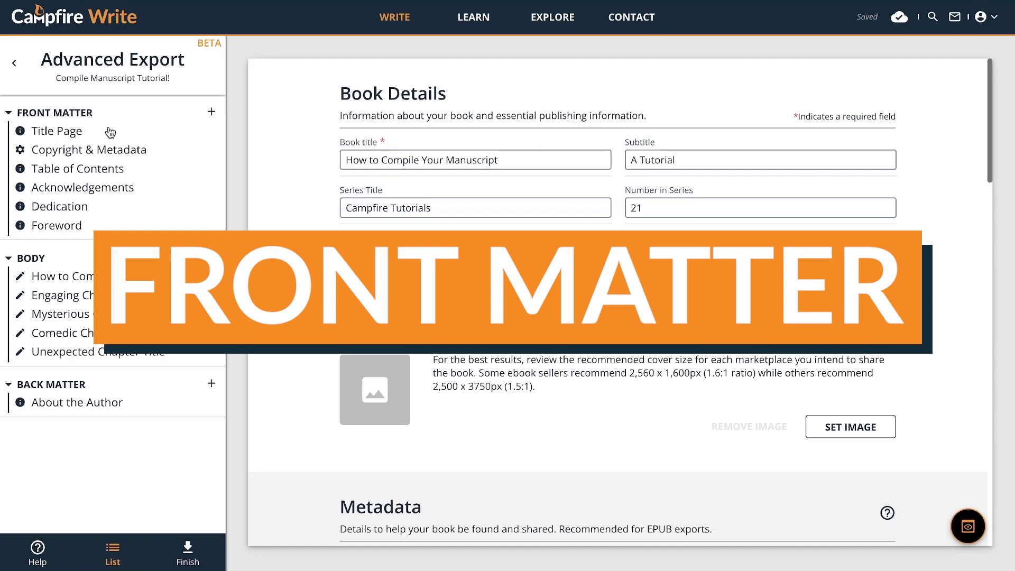
left_click(78, 132)
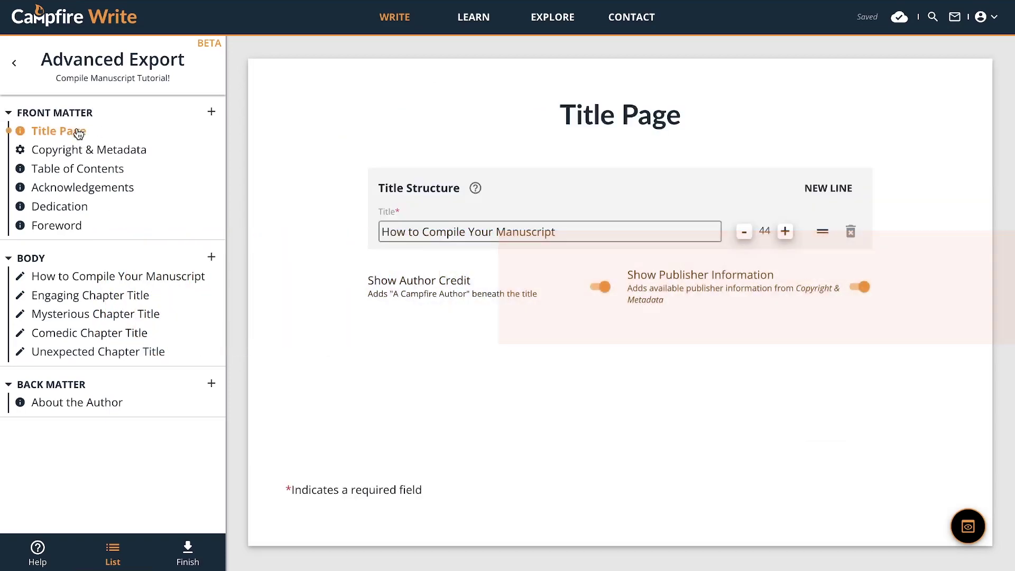
left_click(81, 170)
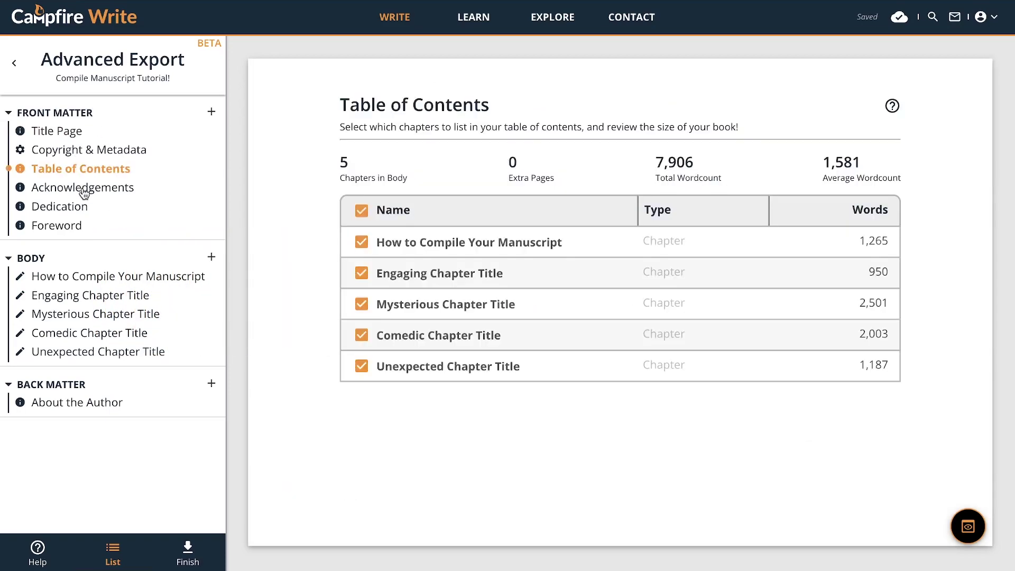
left_click(81, 188)
left_click(81, 207)
left_click(79, 227)
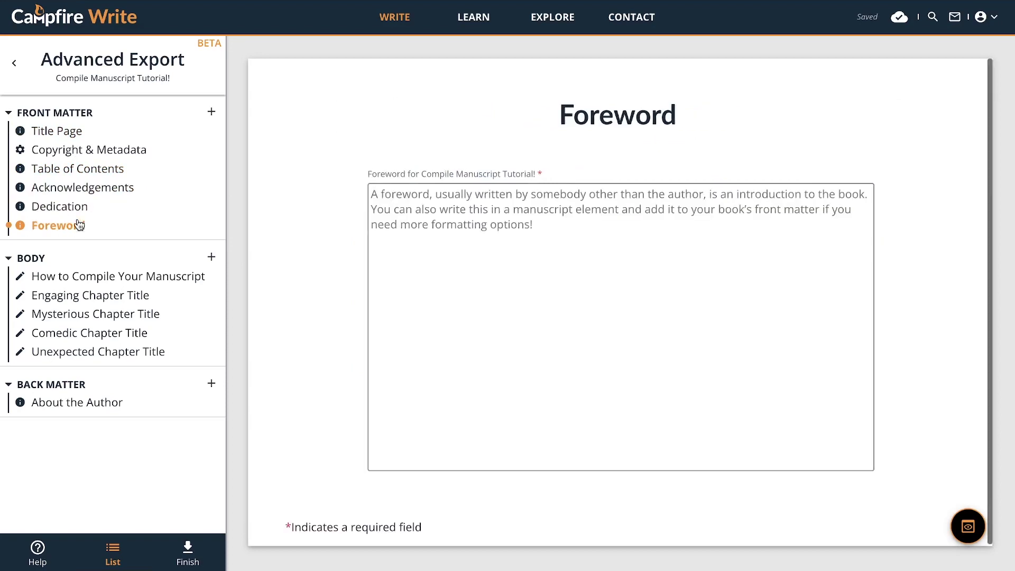
left_click(74, 153)
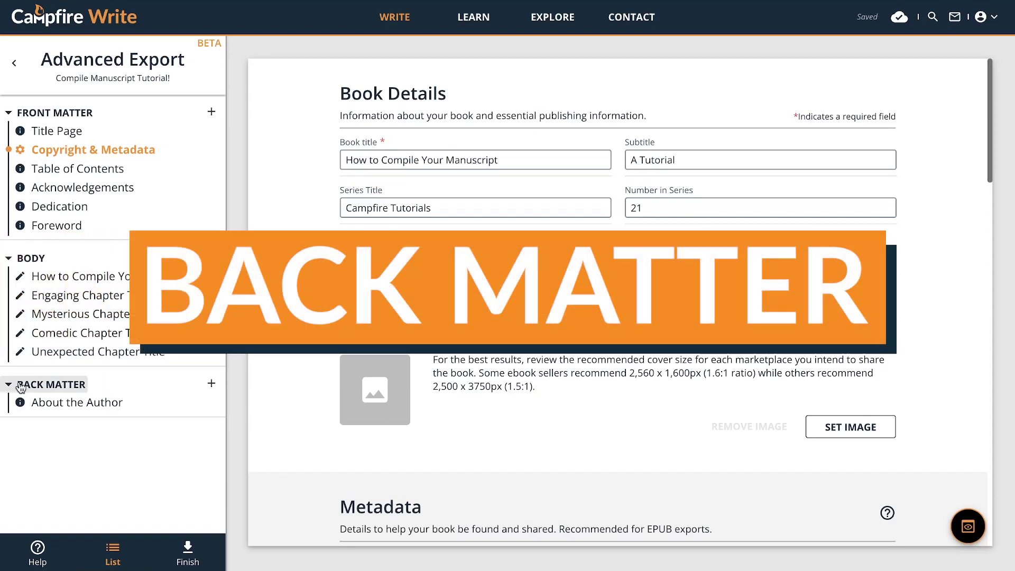
left_click(81, 408)
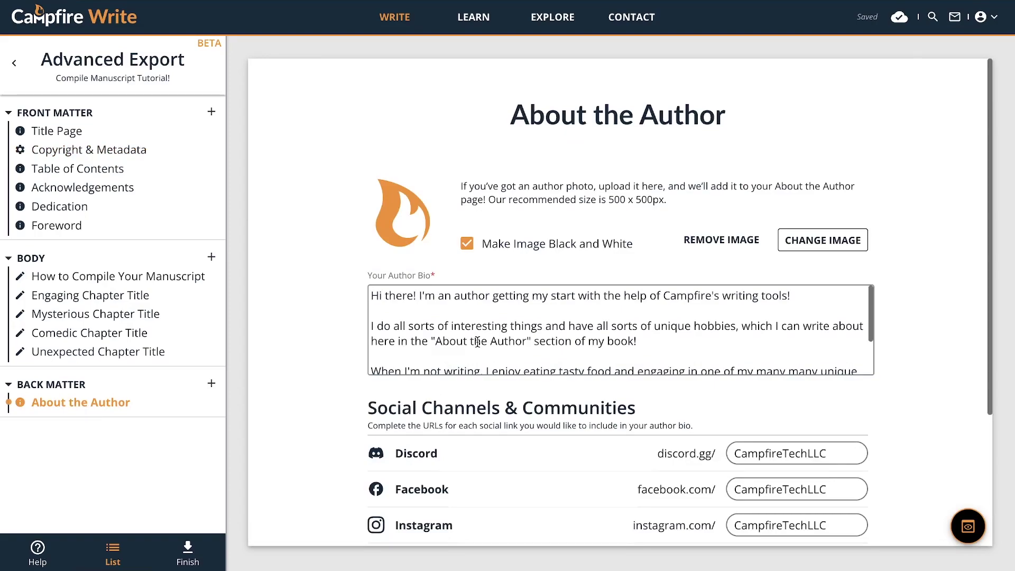
scroll(477, 342, "down", 2)
scroll(477, 342, "up", 3)
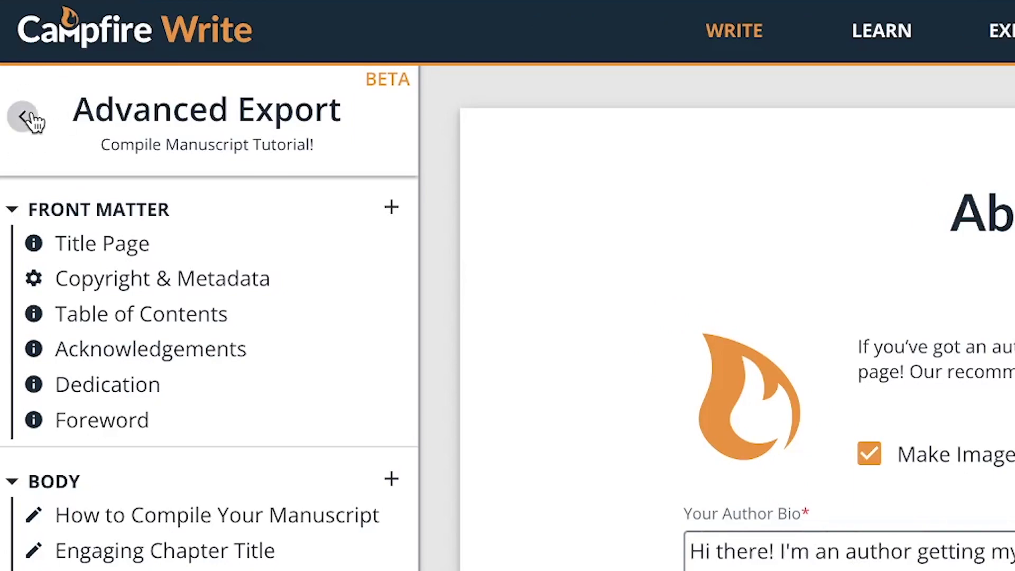
left_click(26, 118)
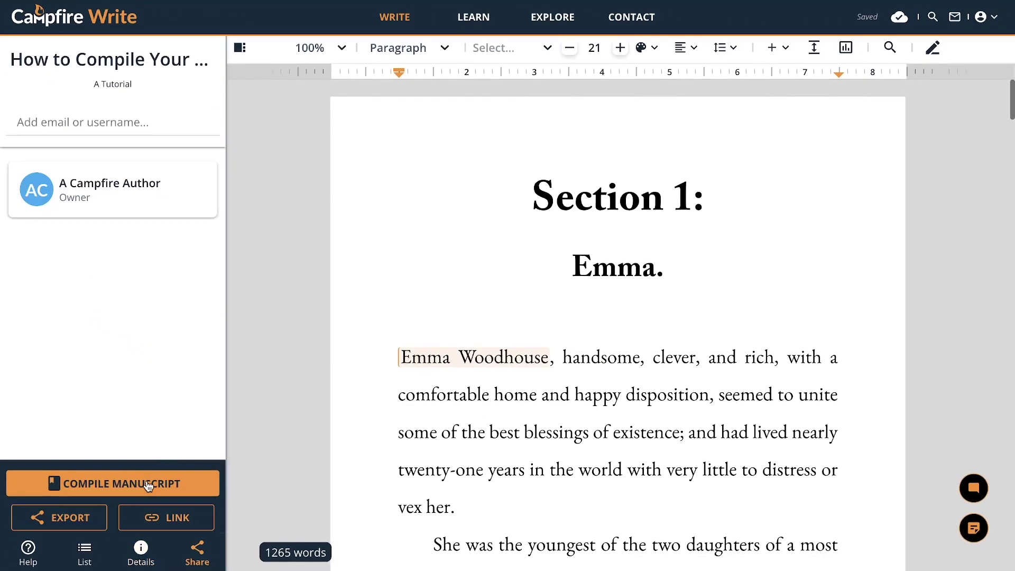
left_click(148, 485)
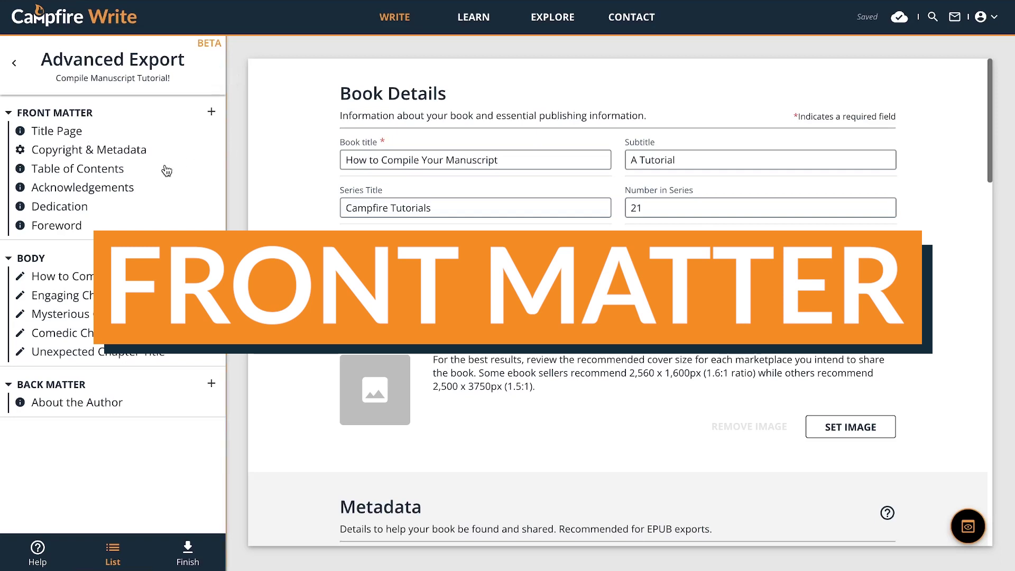
Look through the Dedication, Table of Contents, Foreword and Copyright & Metadata pages.
left_click(75, 209)
left_click(79, 171)
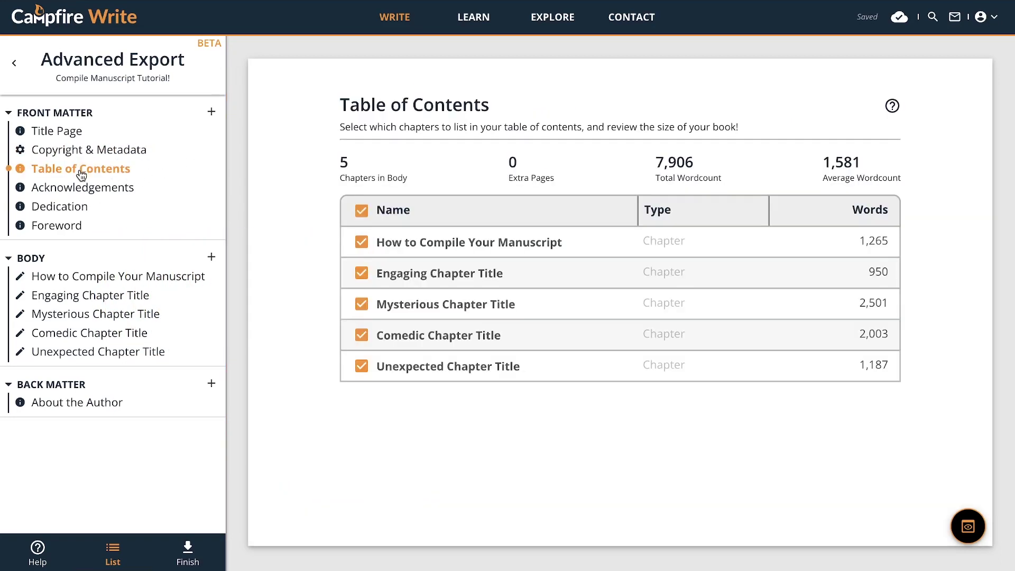
left_click(72, 234)
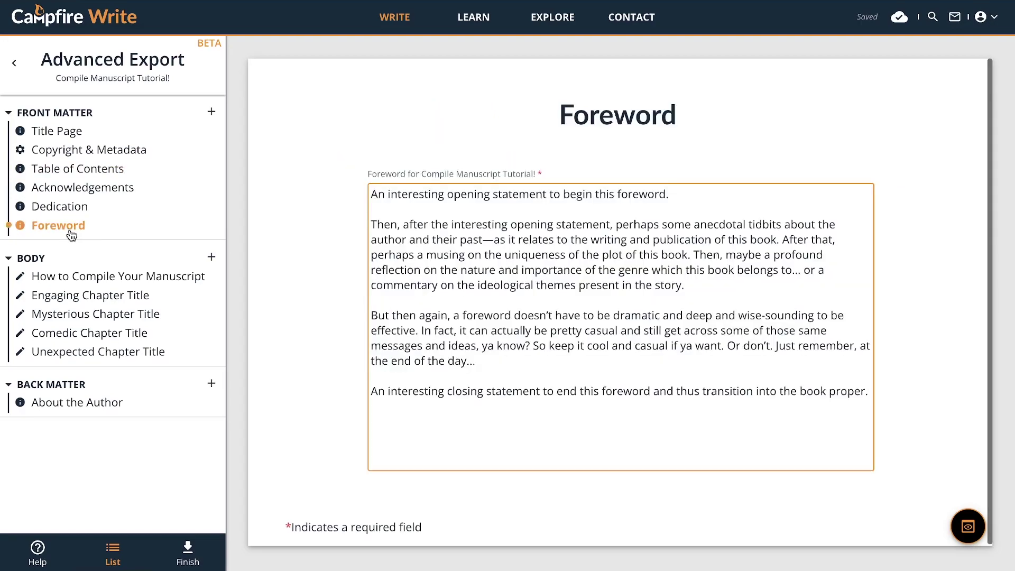
left_click(83, 152)
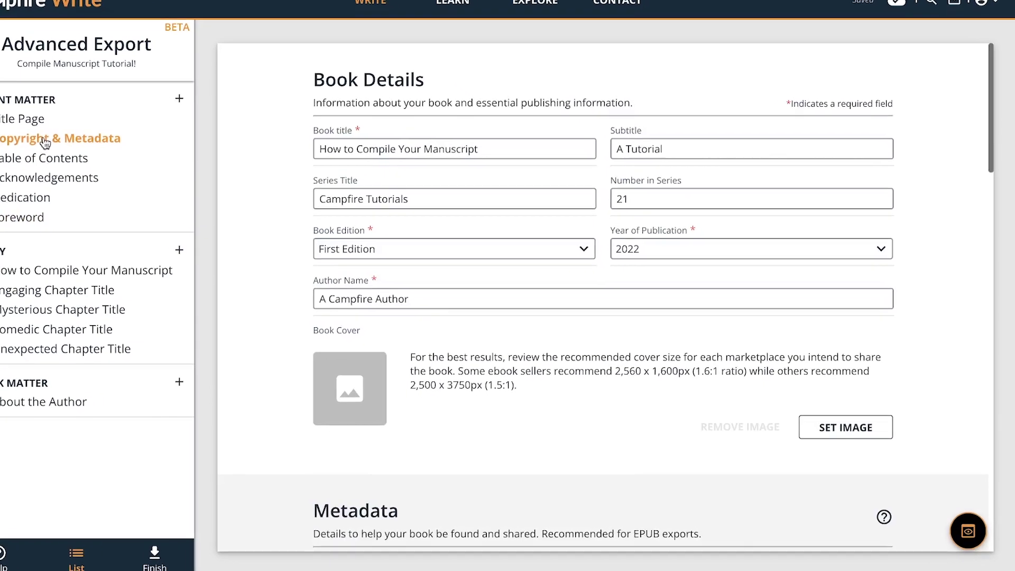
Review the Copyright & Metadata form, then bring up the Acknowledgements page.
scroll(524, 408, "down", 7)
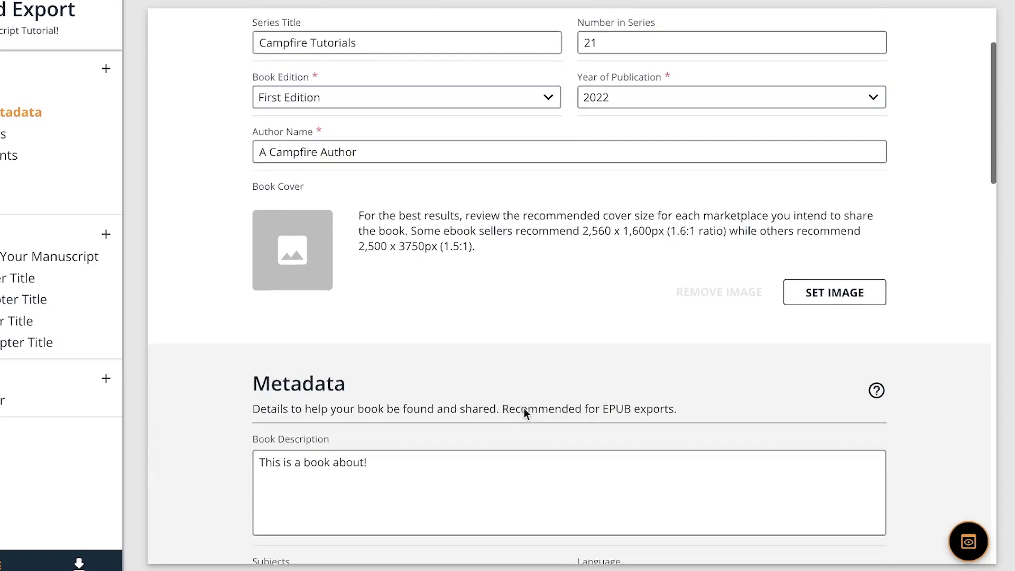
scroll(525, 408, "down", 20)
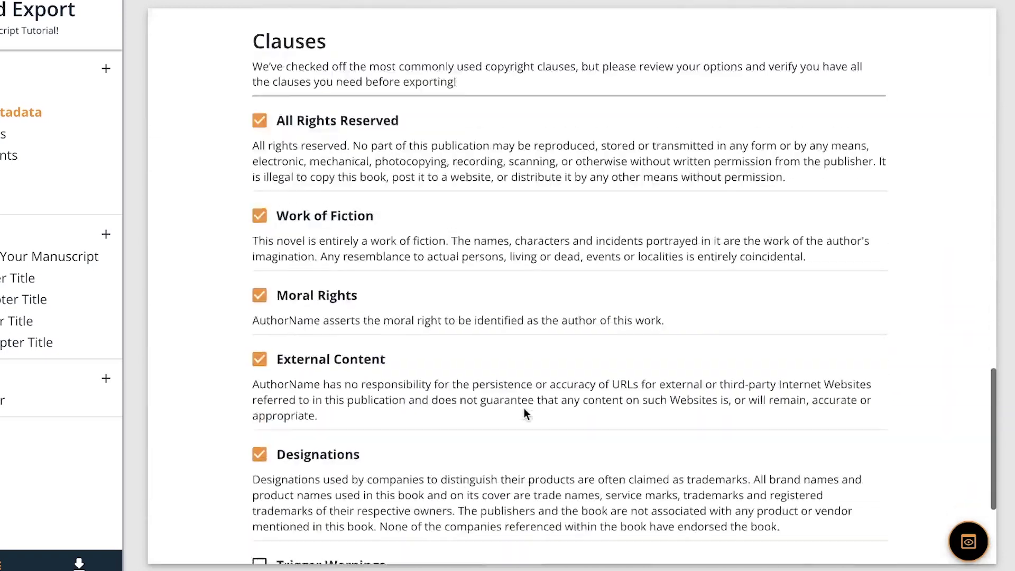
scroll(557, 234, "up", 20)
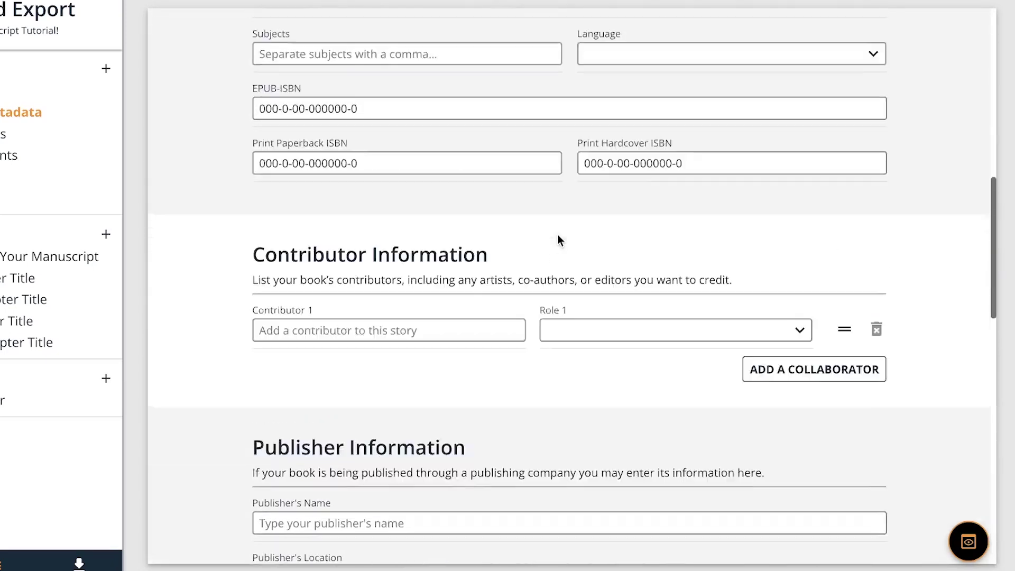
scroll(559, 237, "up", 7)
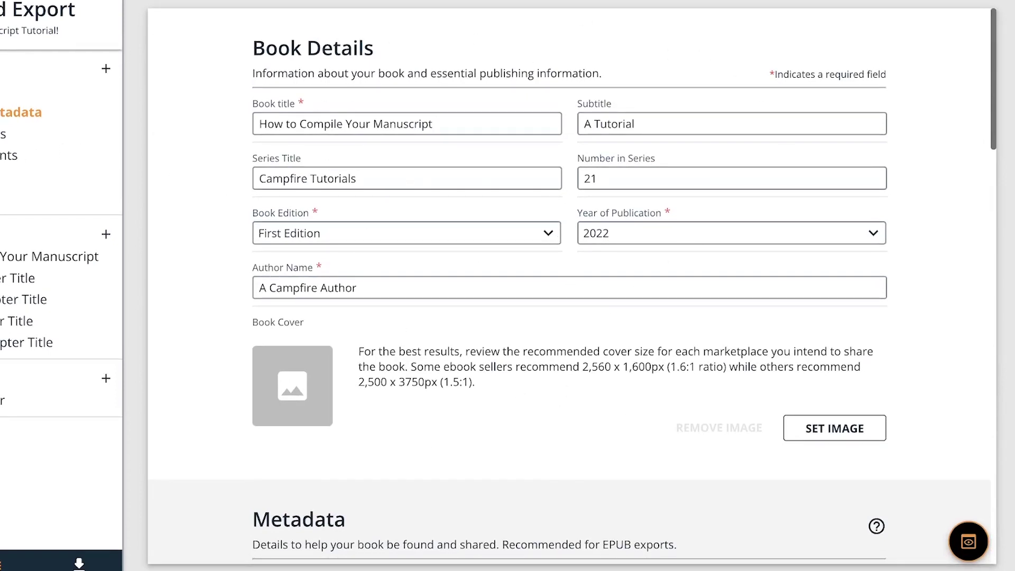
left_click(4, 156)
Check the Acknowledgements and Dedication text, then go to the Title Page settings.
scroll(472, 207, "up", 10)
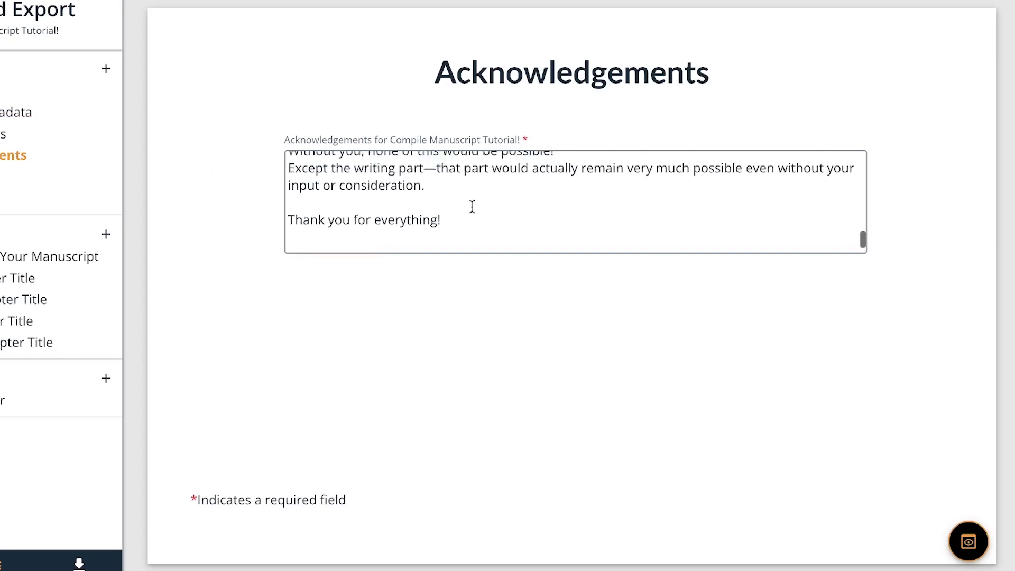
scroll(472, 207, "up", 5)
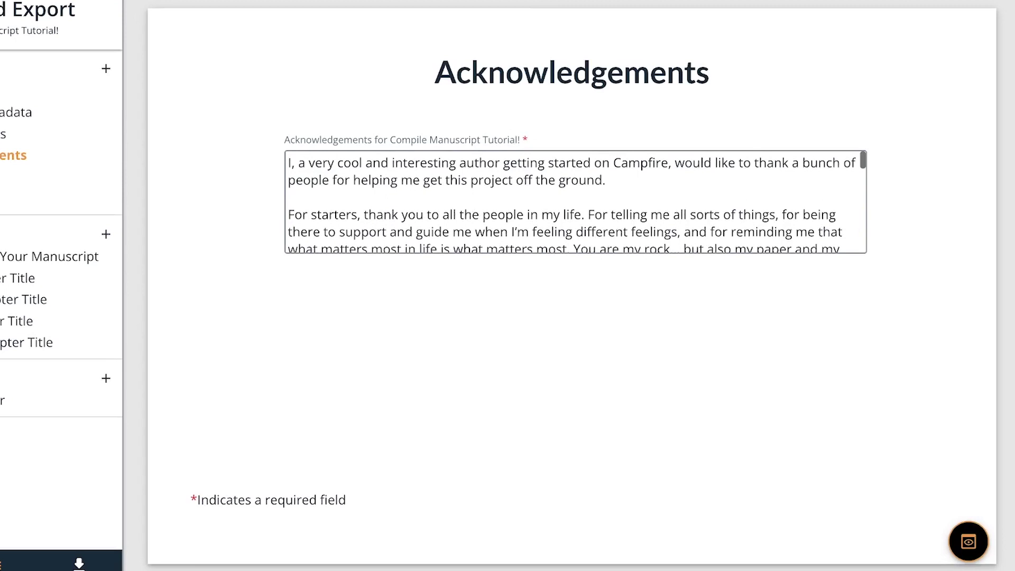
left_click(4, 177)
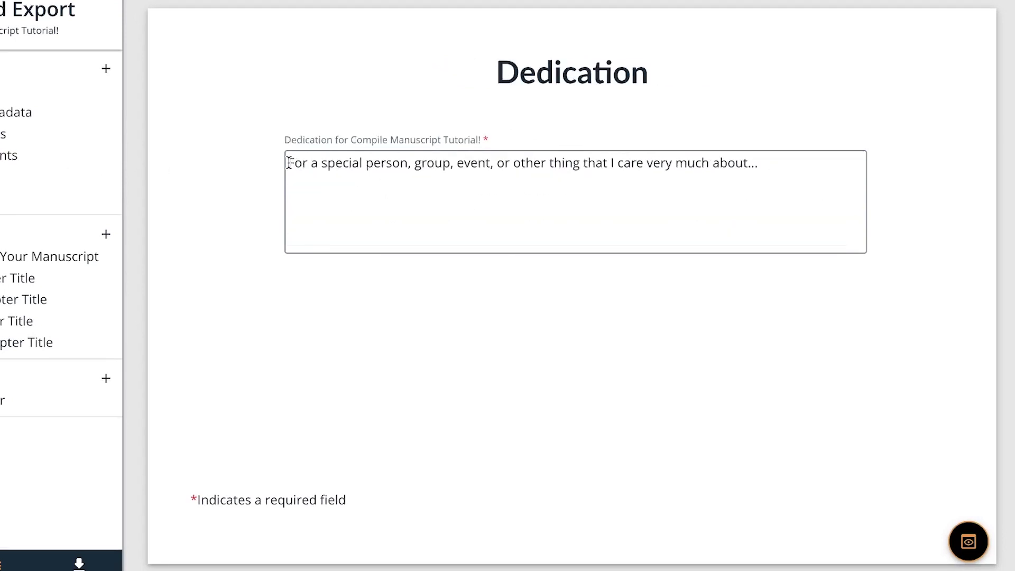
left_click_drag(289, 162, 465, 179)
left_click(828, 189)
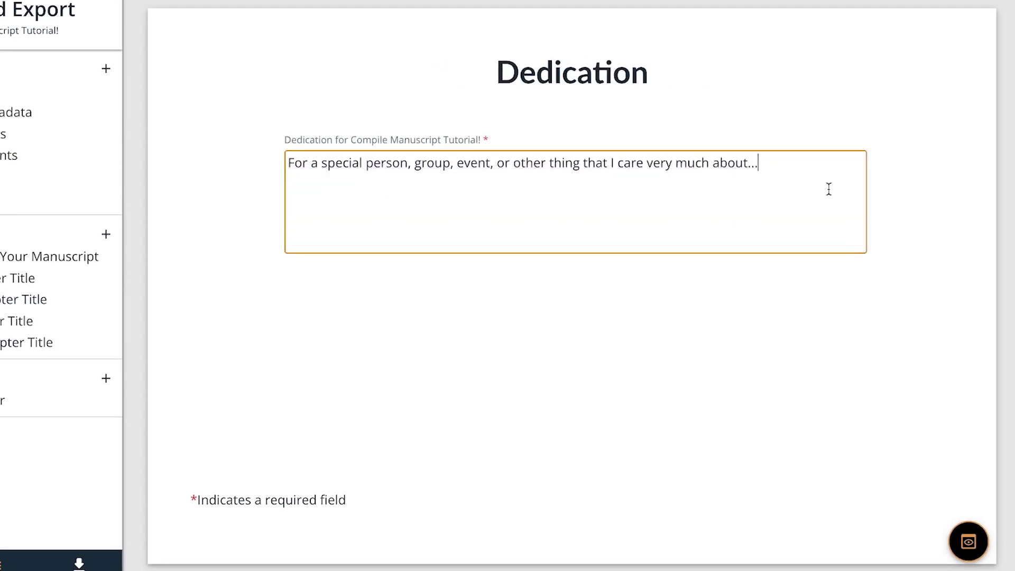
left_click(3, 91)
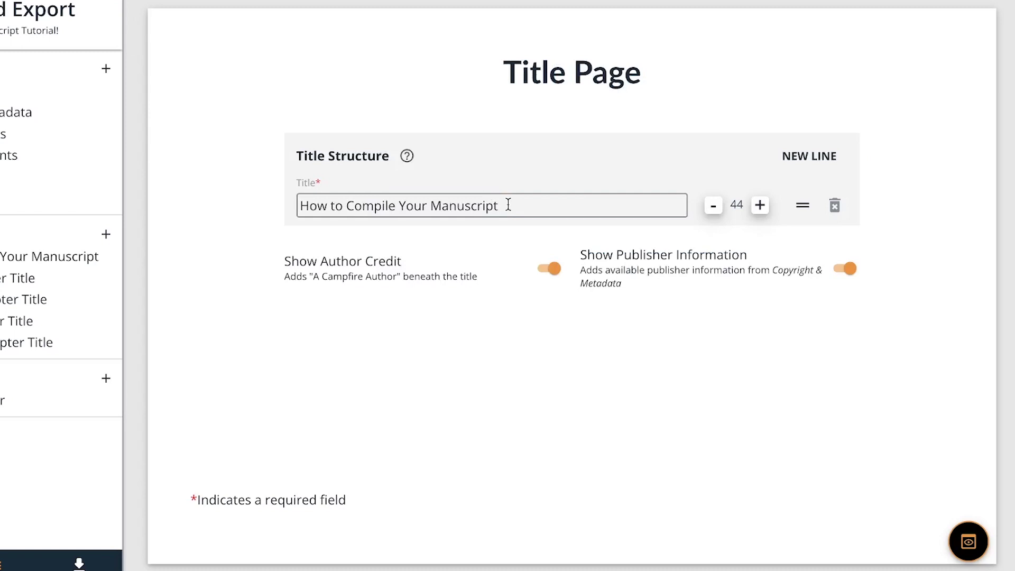
Check the 'How to Compile Your Manuscript' title field, then go to the Table of Contents.
left_click_drag(508, 204, 285, 208)
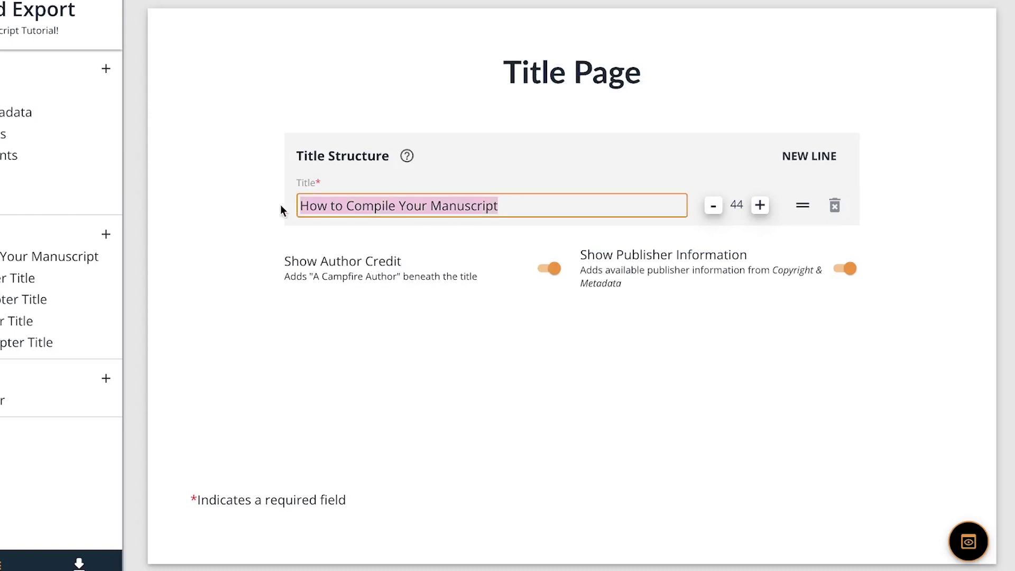
left_click(279, 210)
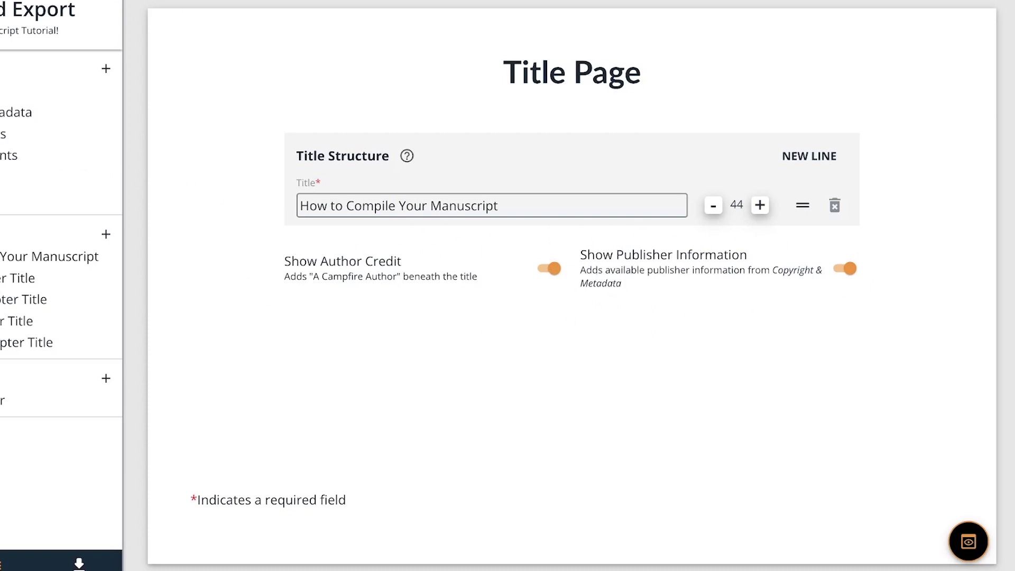
left_click(7, 133)
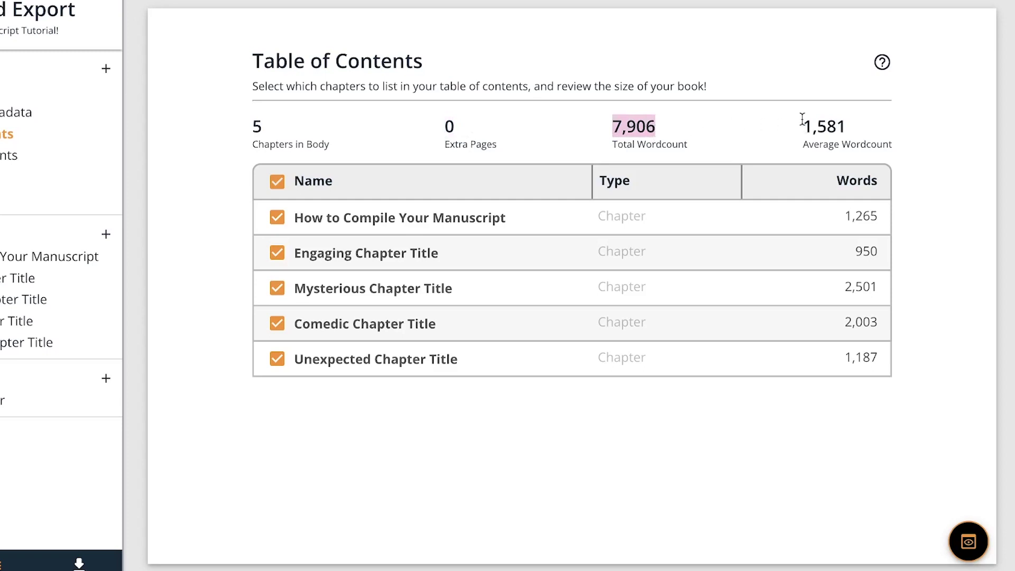
left_click(278, 218)
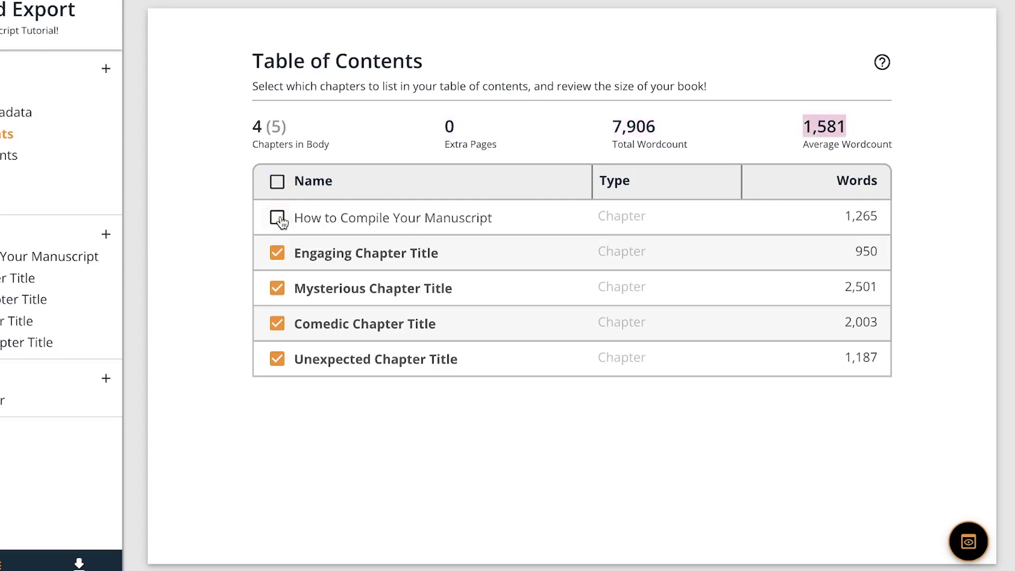
left_click(277, 253)
left_click(277, 288)
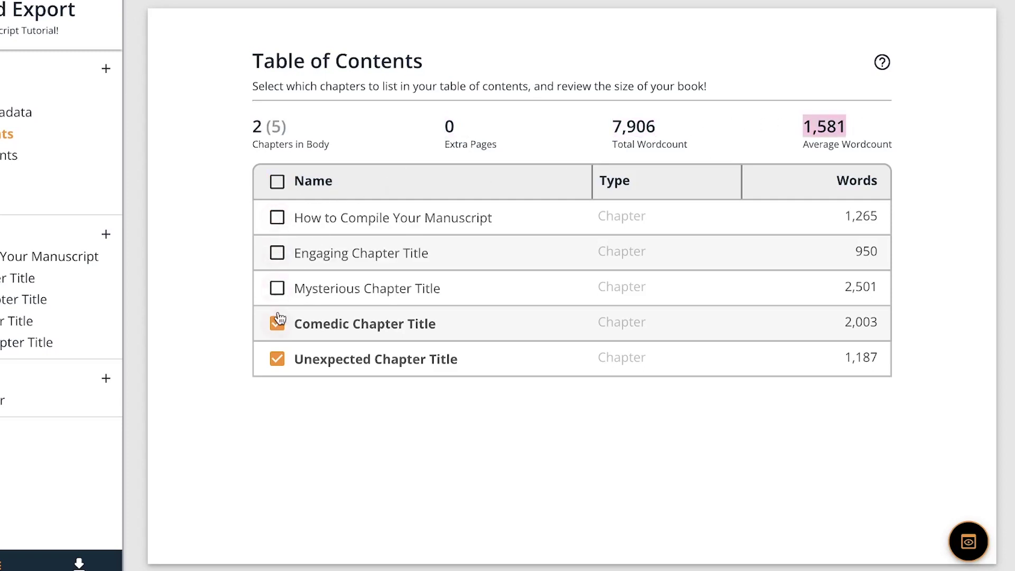
left_click(277, 323)
left_click(277, 358)
left_click(277, 181)
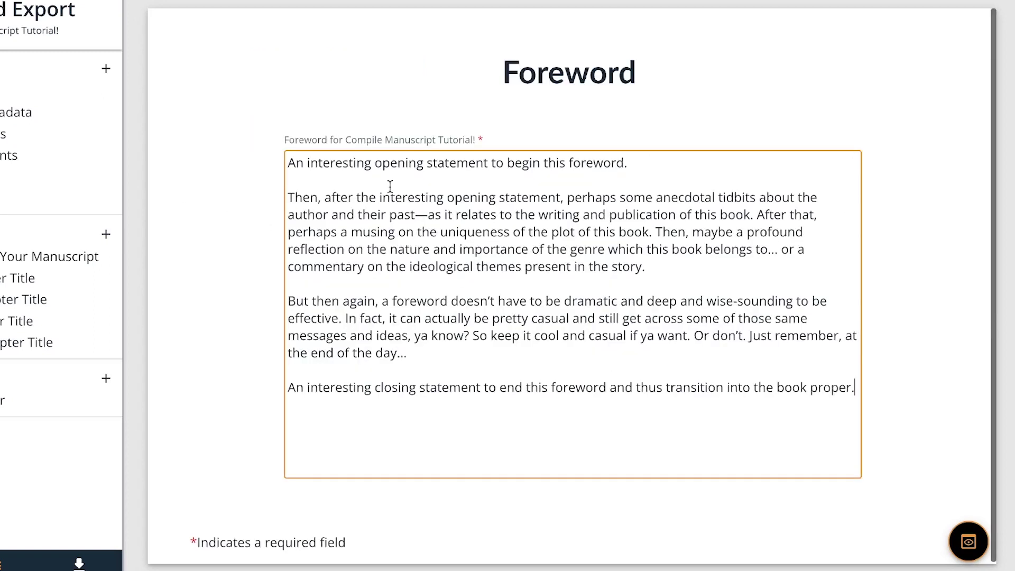
left_click_drag(288, 163, 890, 476)
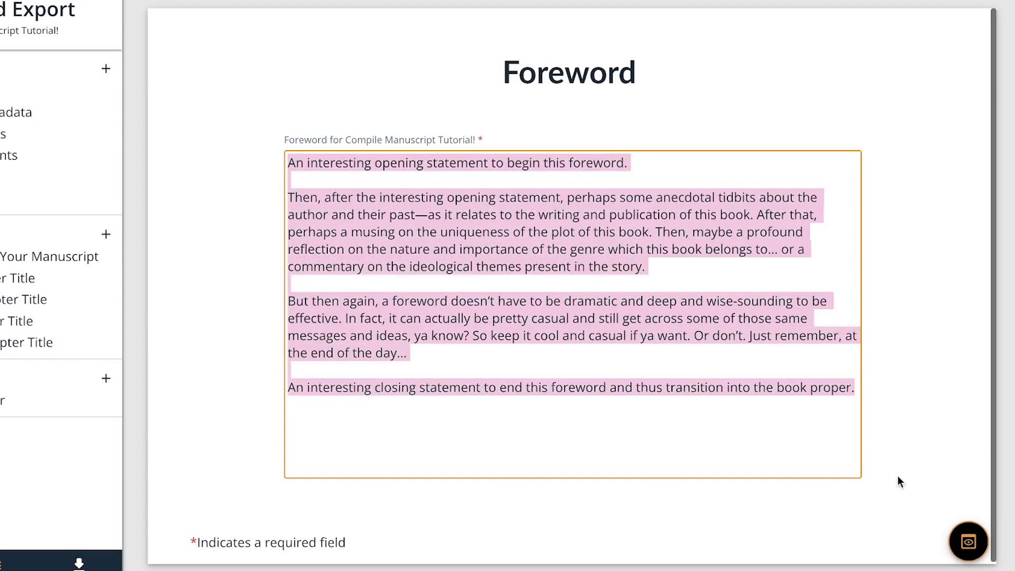
left_click(795, 425)
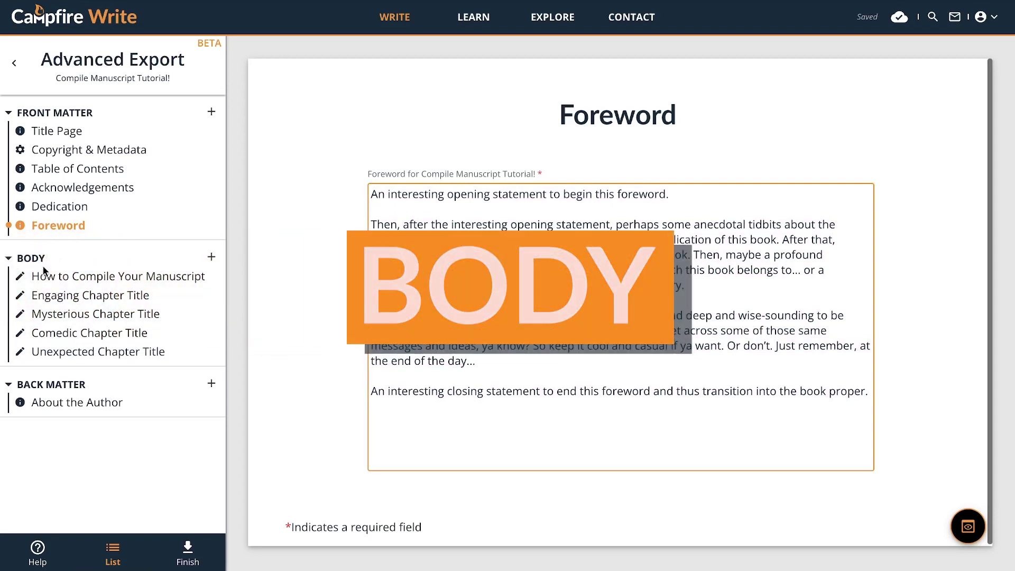
Drag 'How to Compile Your Manuscript' to the end of the Body as chapter 5.
left_click(53, 276)
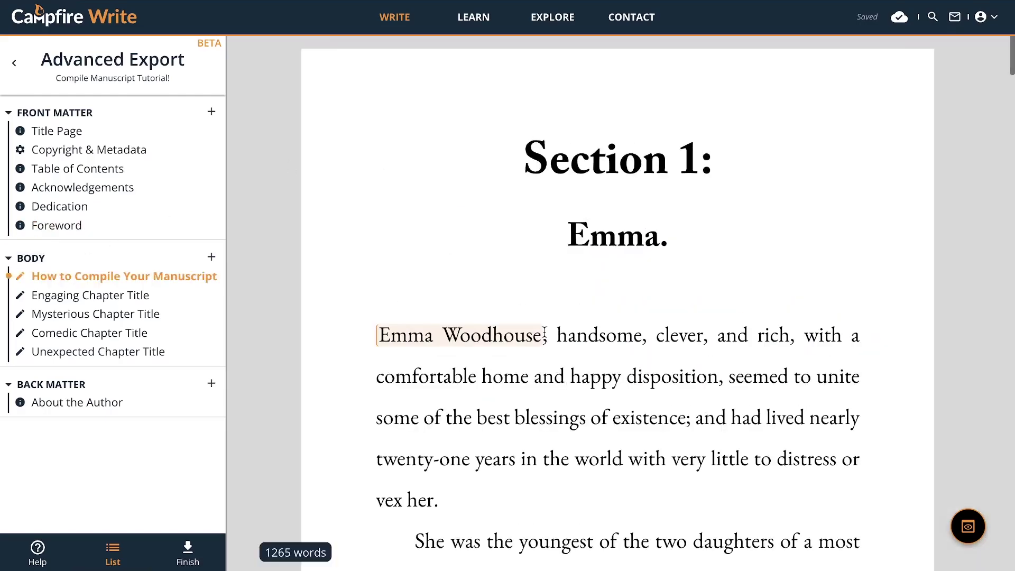
scroll(545, 332, "down", 20)
scroll(544, 332, "down", 20)
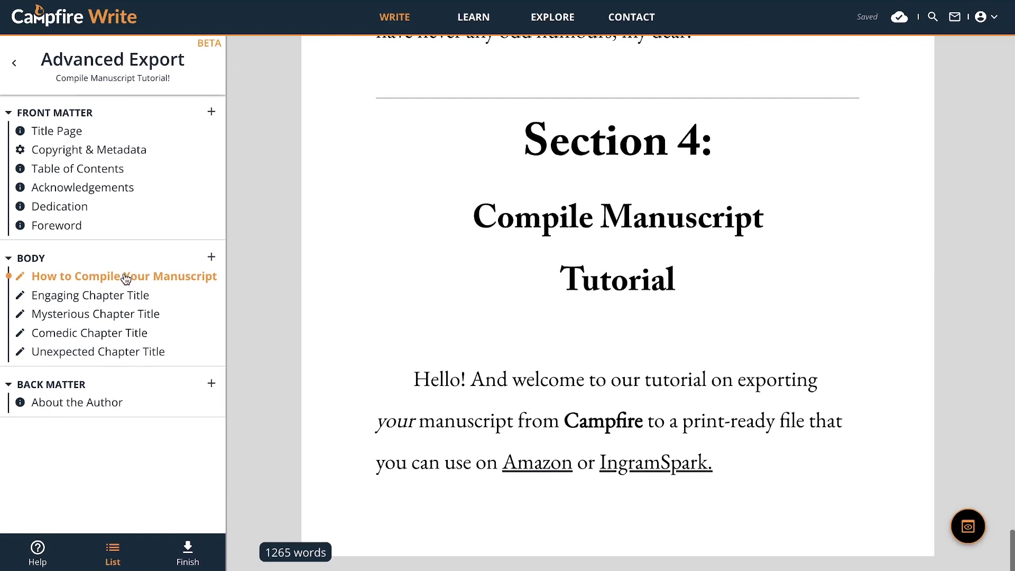
left_click_drag(126, 278, 116, 334)
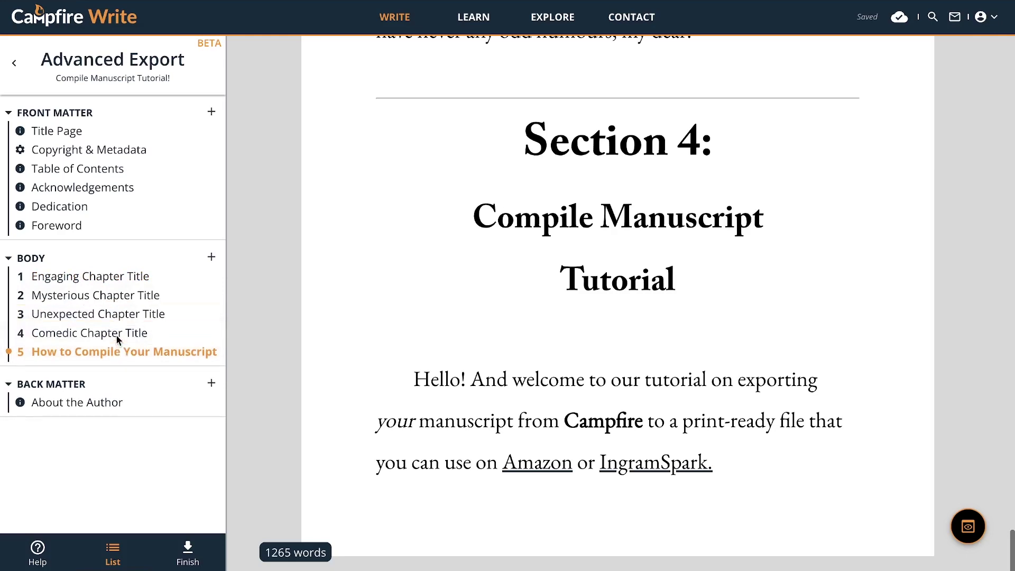
left_click(211, 258)
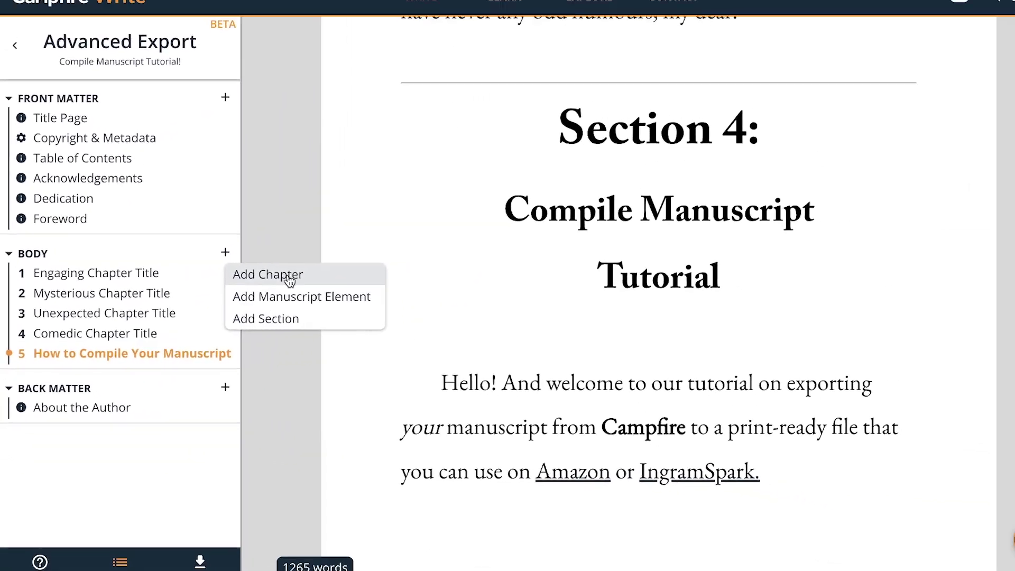
left_click(263, 237)
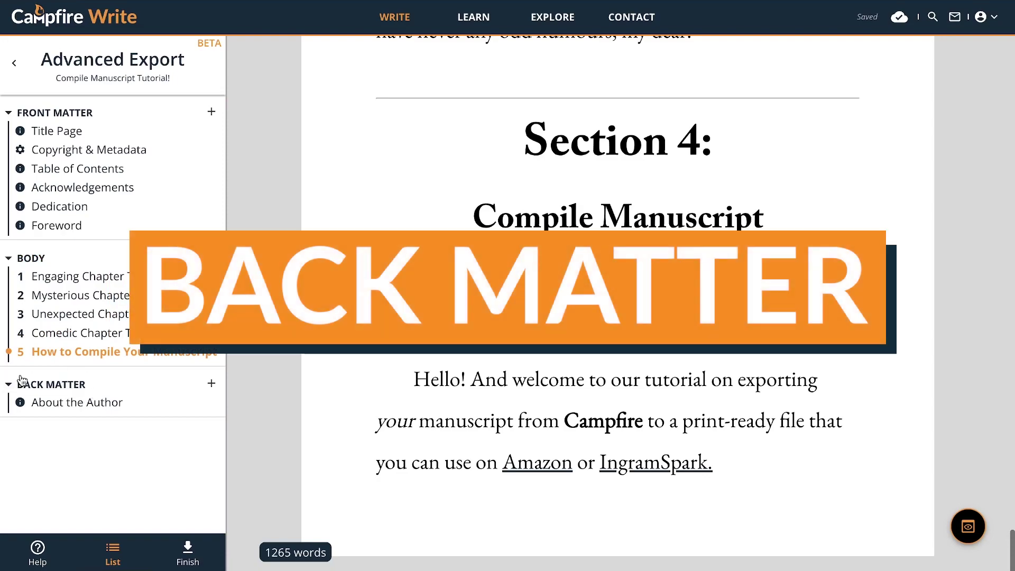
Review the About the Author page and its bio text.
left_click(74, 402)
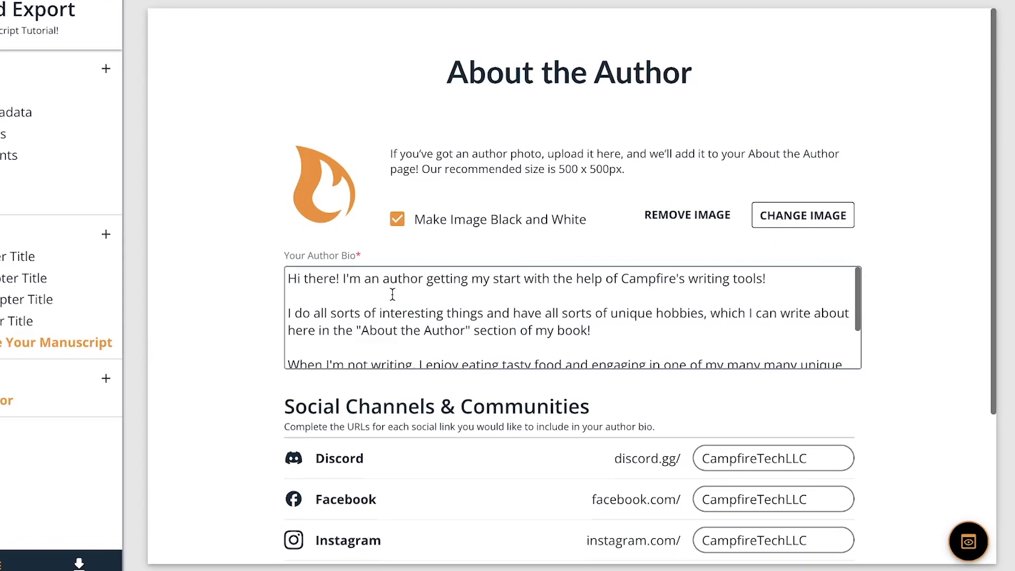
scroll(491, 327, "down", 5)
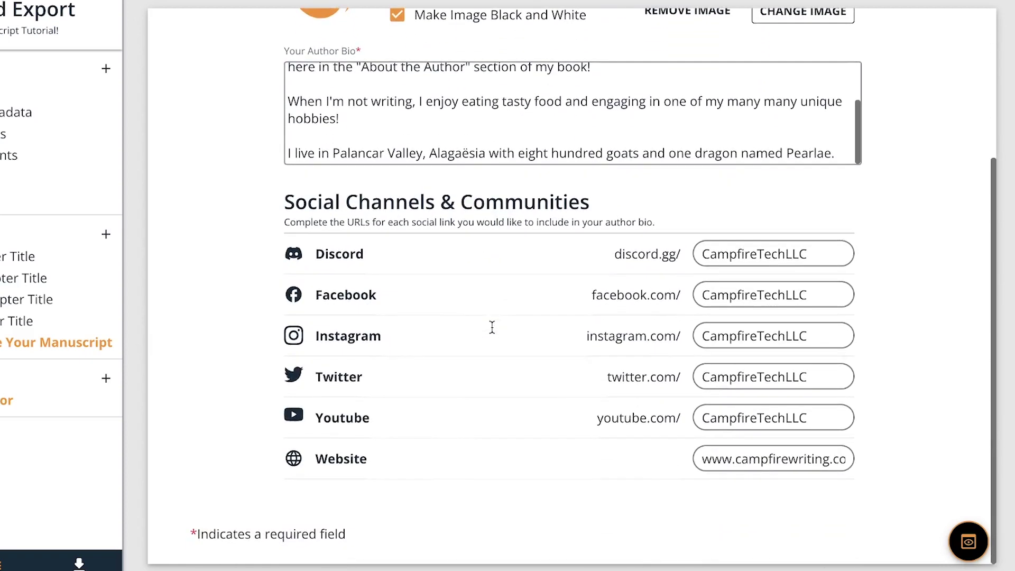
scroll(532, 246, "up", 4)
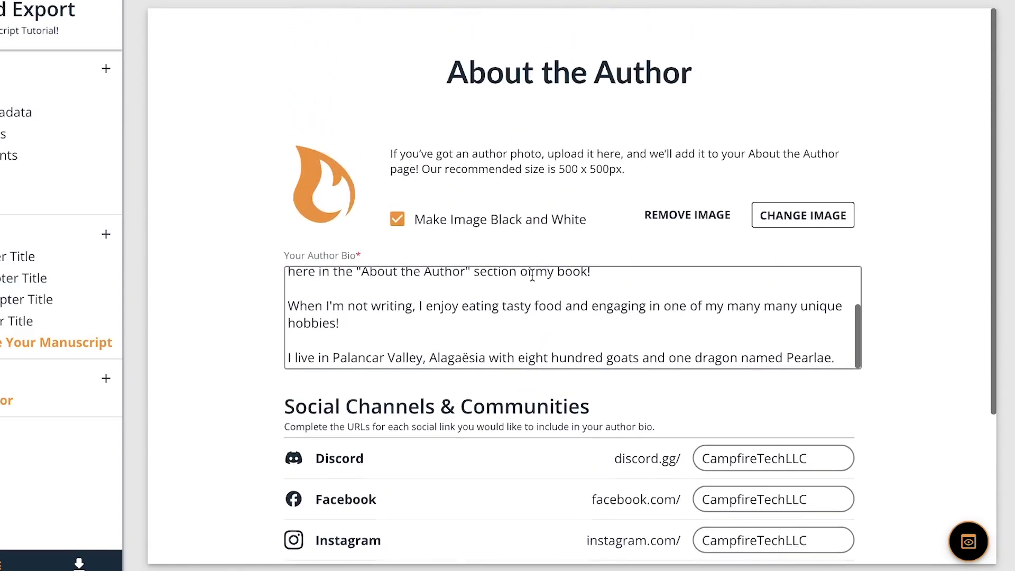
scroll(535, 289, "down", 2)
scroll(537, 318, "up", 2)
scroll(401, 284, "up", 2)
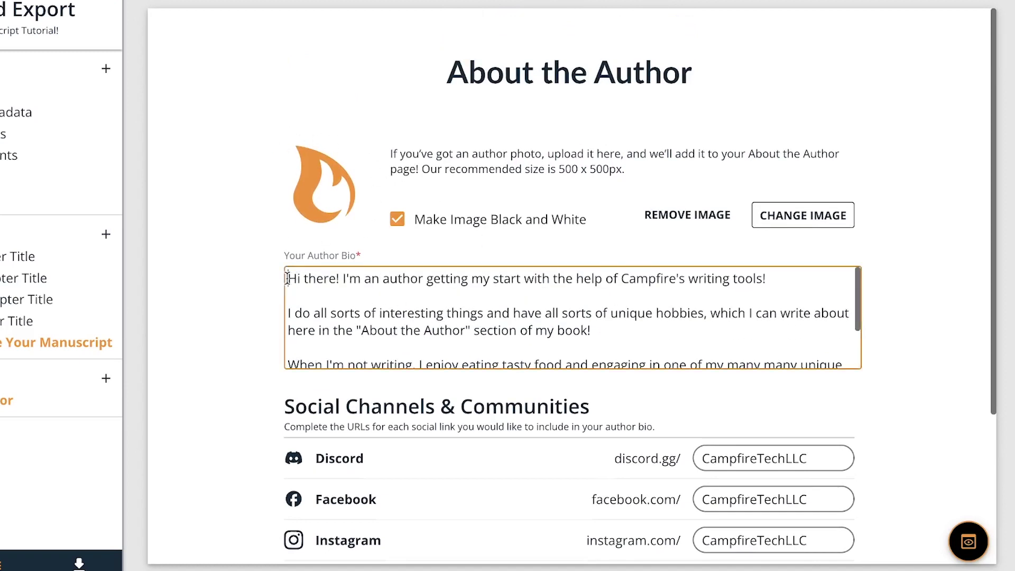
left_click_drag(287, 278, 601, 537)
left_click(594, 332)
scroll(599, 423, "down", 4)
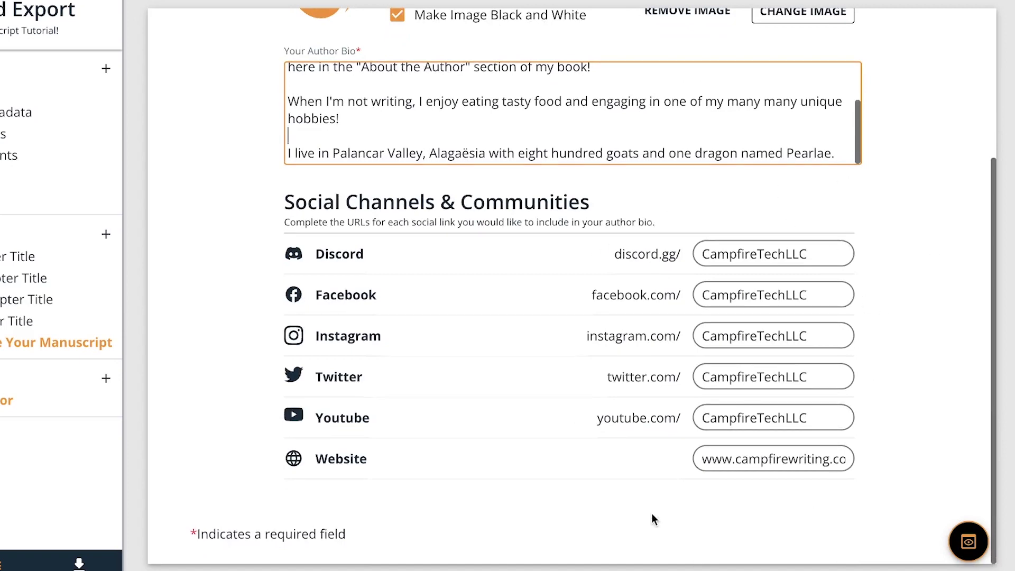
scroll(587, 277, "up", 4)
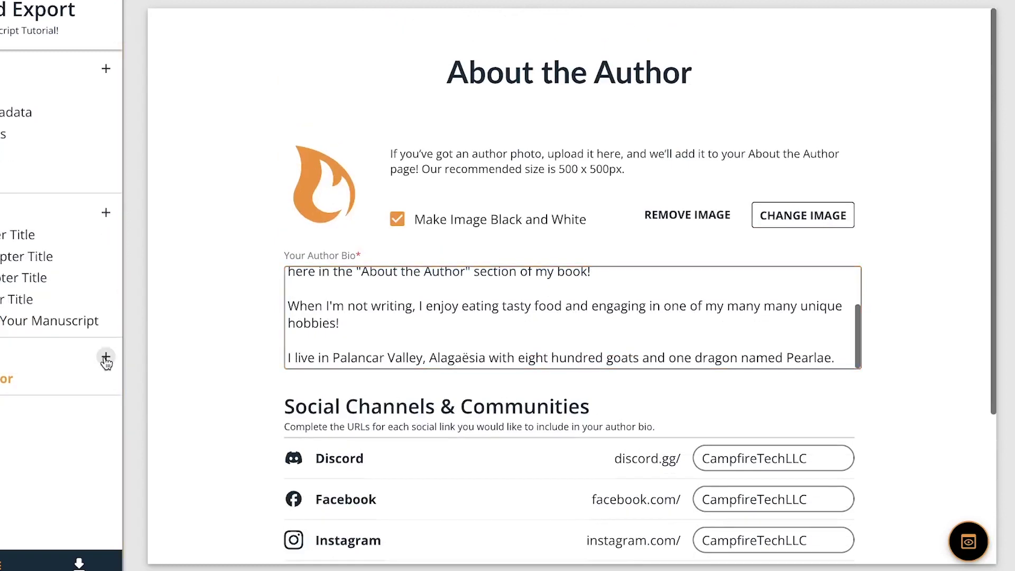
Add an Acknowledgements page after About the Author in the back matter and view it.
left_click(106, 359)
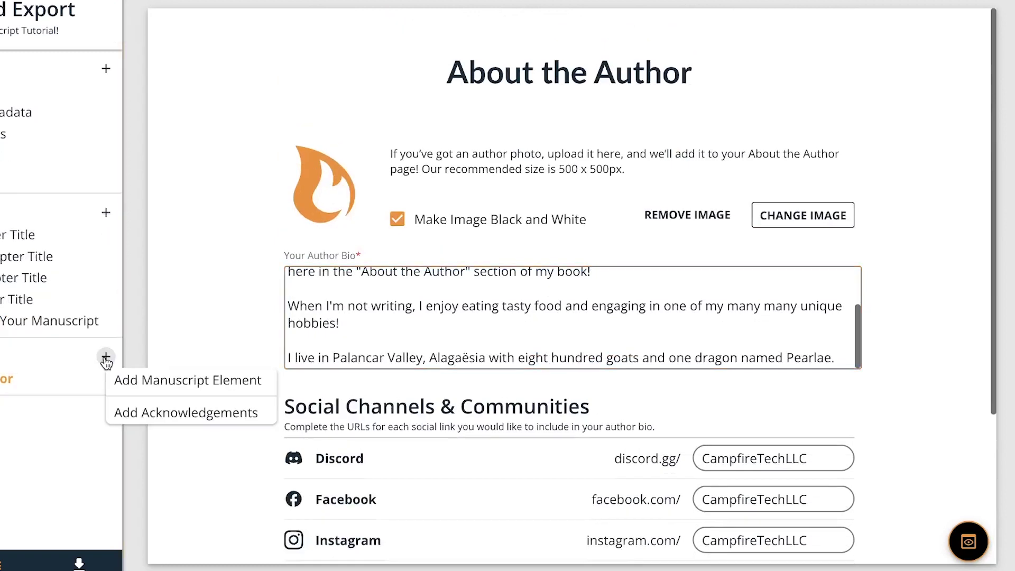
left_click(195, 417)
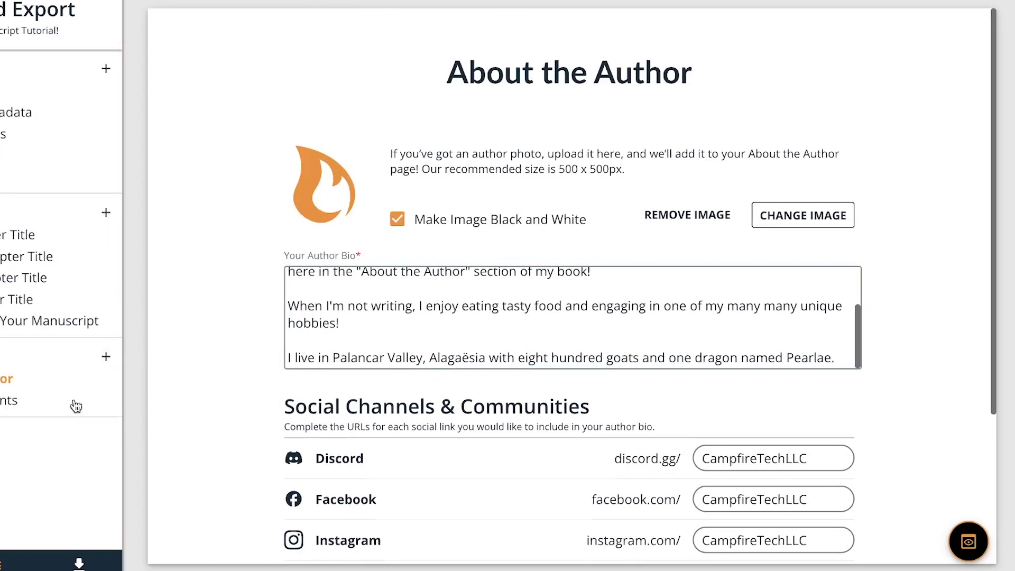
left_click(11, 402)
scroll(464, 186, "down", 10)
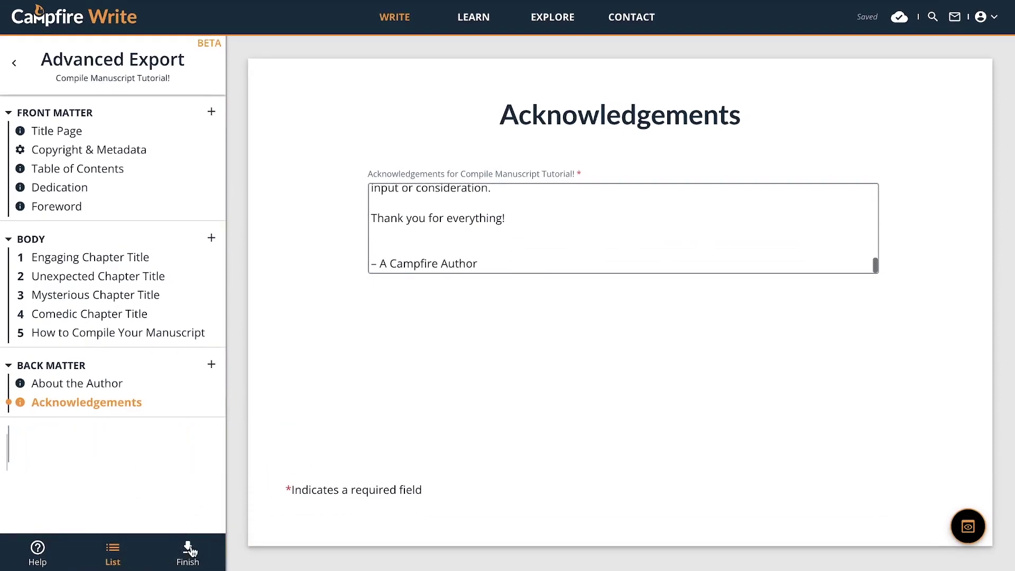
On the style page, compare Formal, Modern and Written, then choose Modern.
left_click(188, 551)
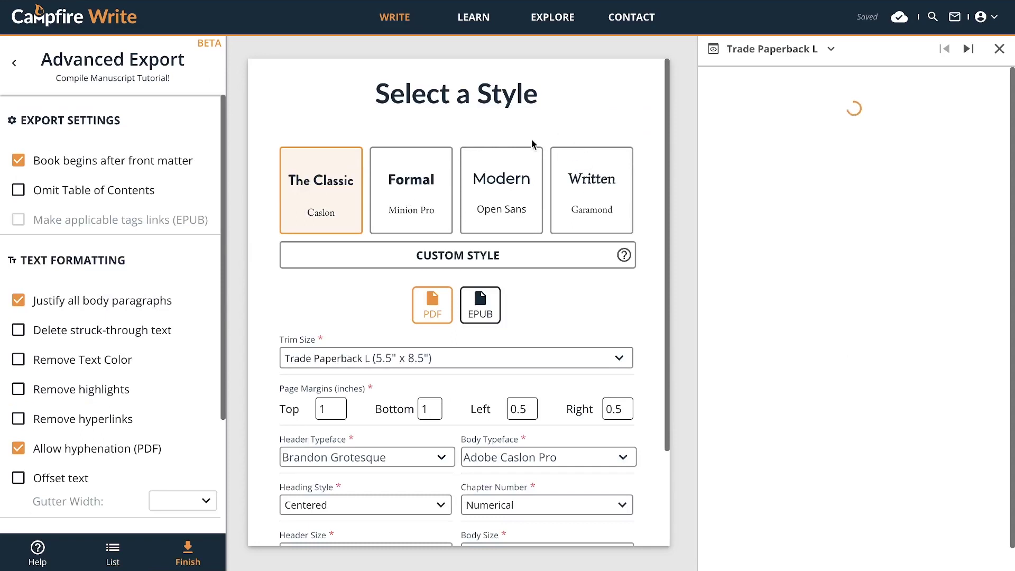
left_click(419, 202)
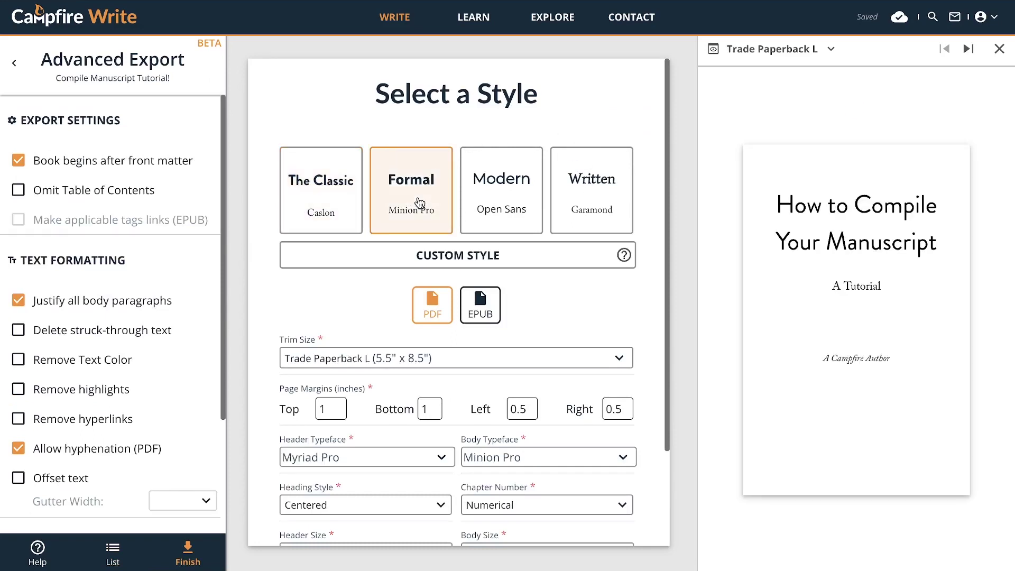
left_click(502, 205)
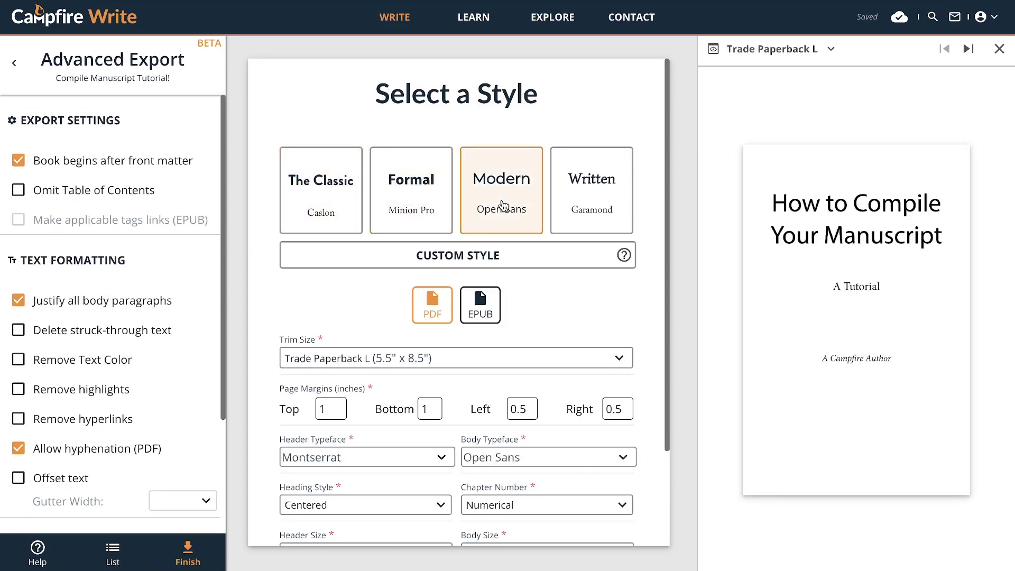
left_click(584, 193)
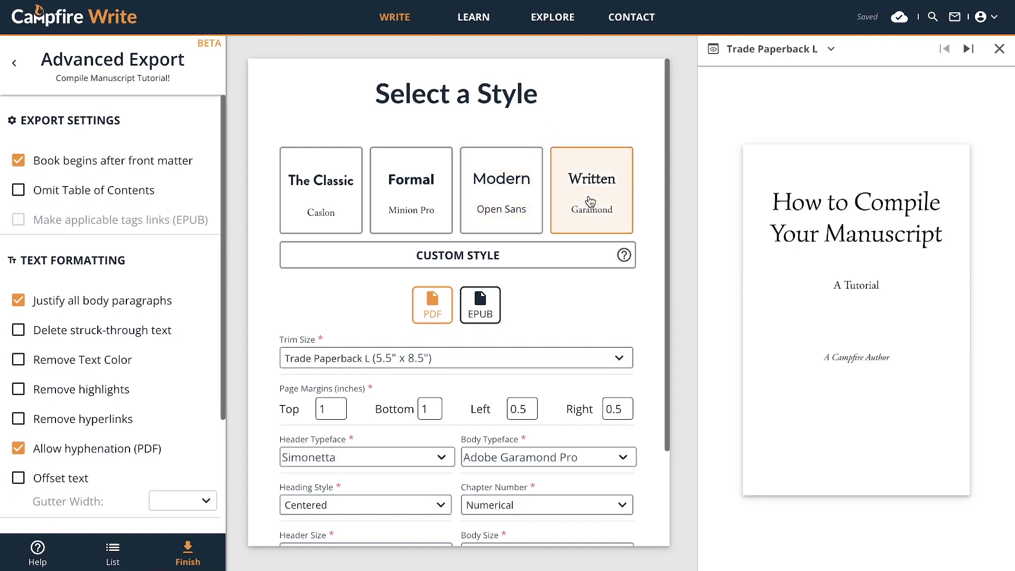
triple_click(459, 255)
left_click(515, 216)
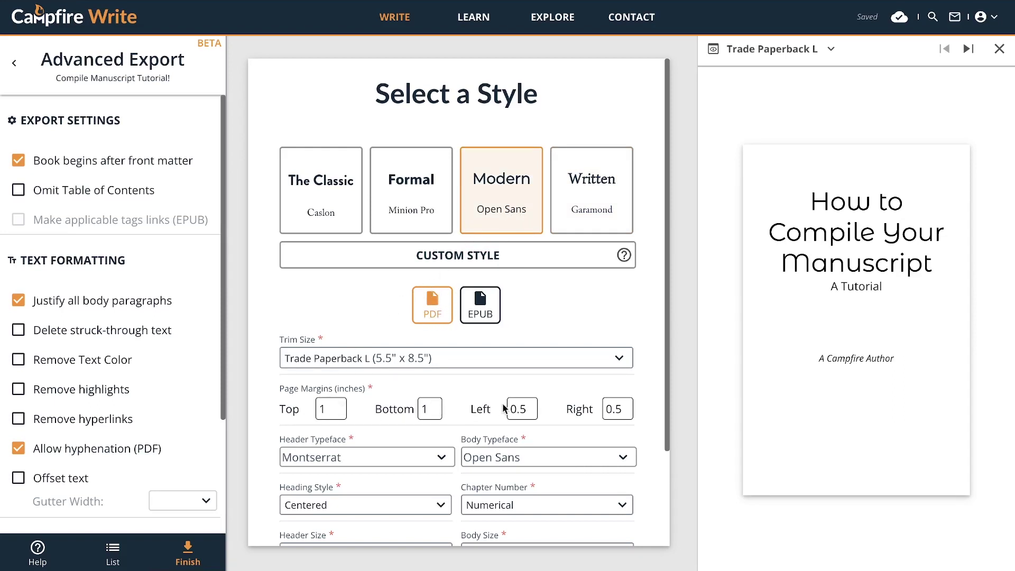
Keep the Trade Paperback L trim size and turn on deleting struck-through text, leaving small caps off.
left_click(458, 364)
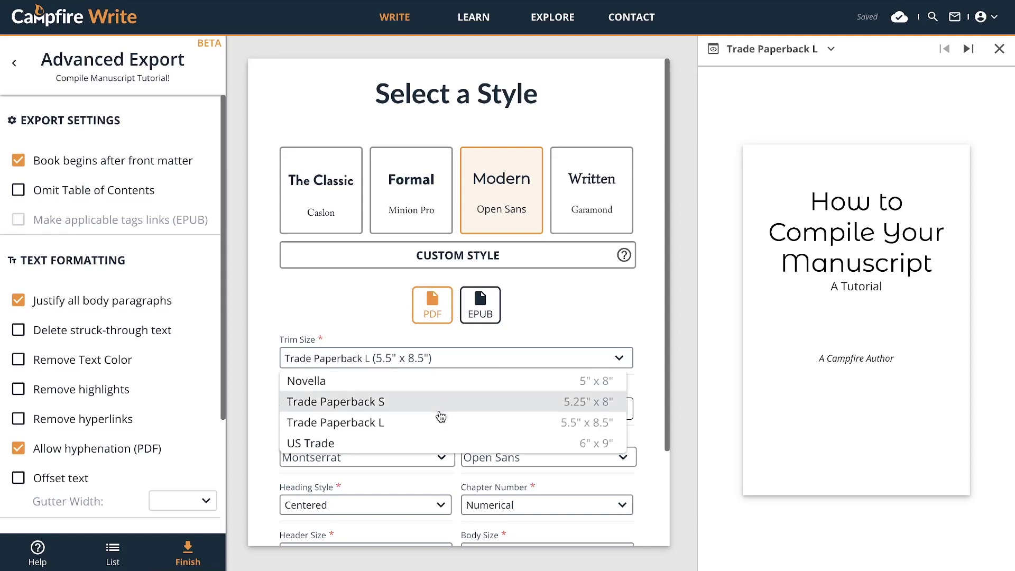
left_click(512, 343)
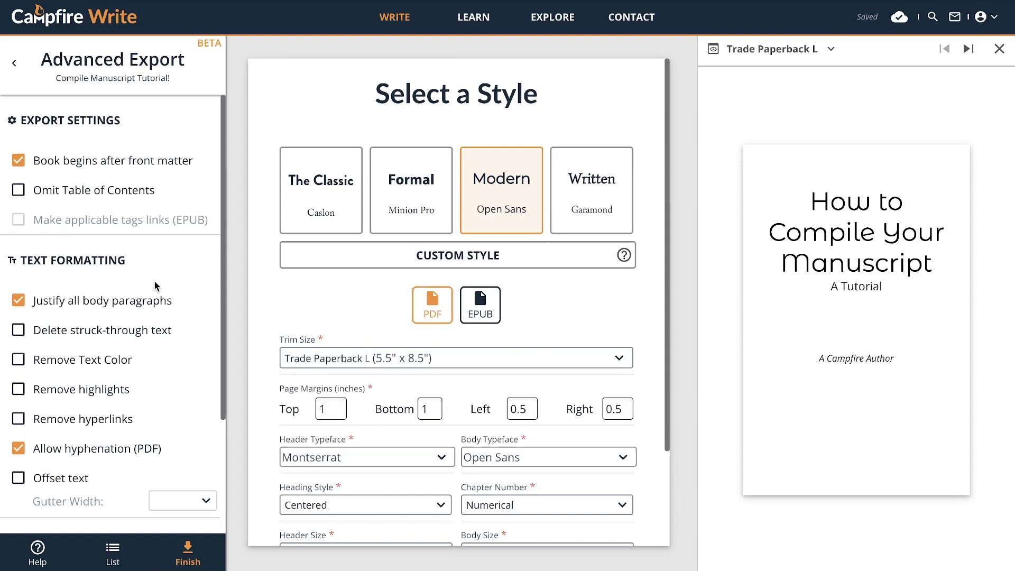
scroll(122, 328, "down", 3)
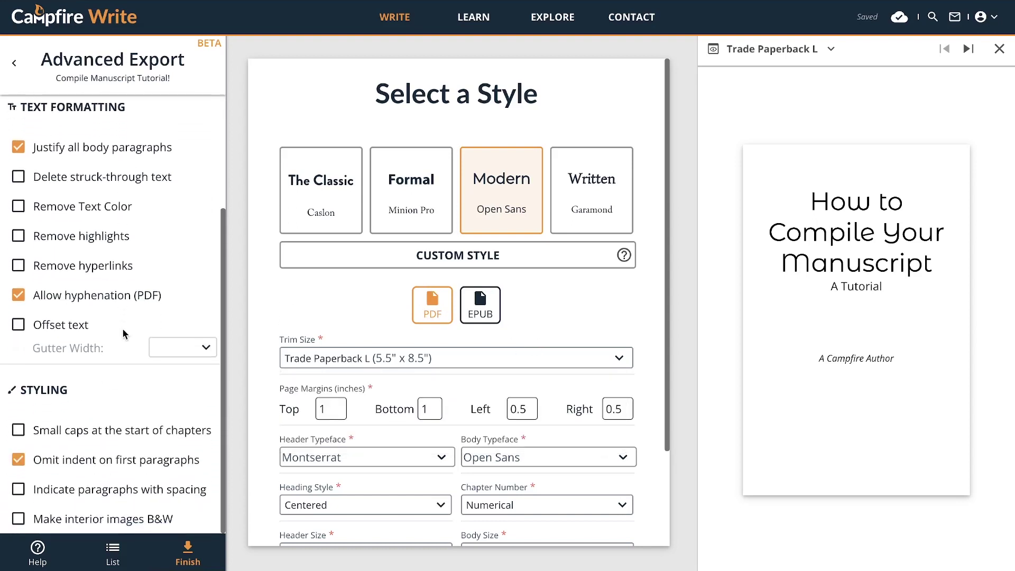
scroll(122, 328, "up", 3)
scroll(123, 342, "down", 3)
scroll(124, 341, "up", 3)
left_click(19, 330)
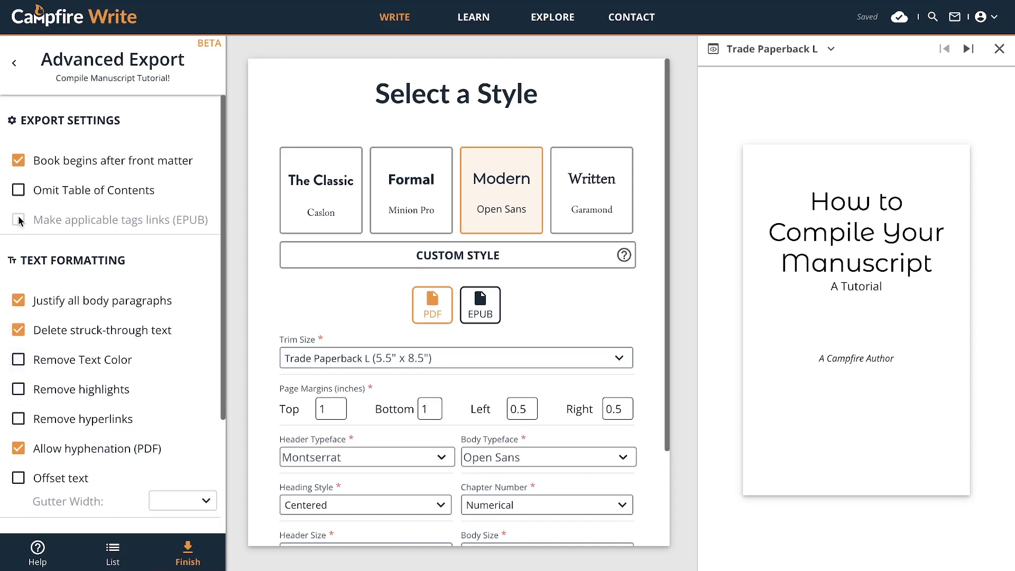
scroll(19, 312, "down", 3)
left_click(19, 429)
left_click(19, 430)
scroll(61, 259, "up", 3)
Page through the preview to the Foreword and cycle back to the title page.
left_click(969, 50)
left_click(969, 51)
left_click(969, 51)
left_click(969, 50)
left_click(969, 50)
scroll(458, 302, "down", 2)
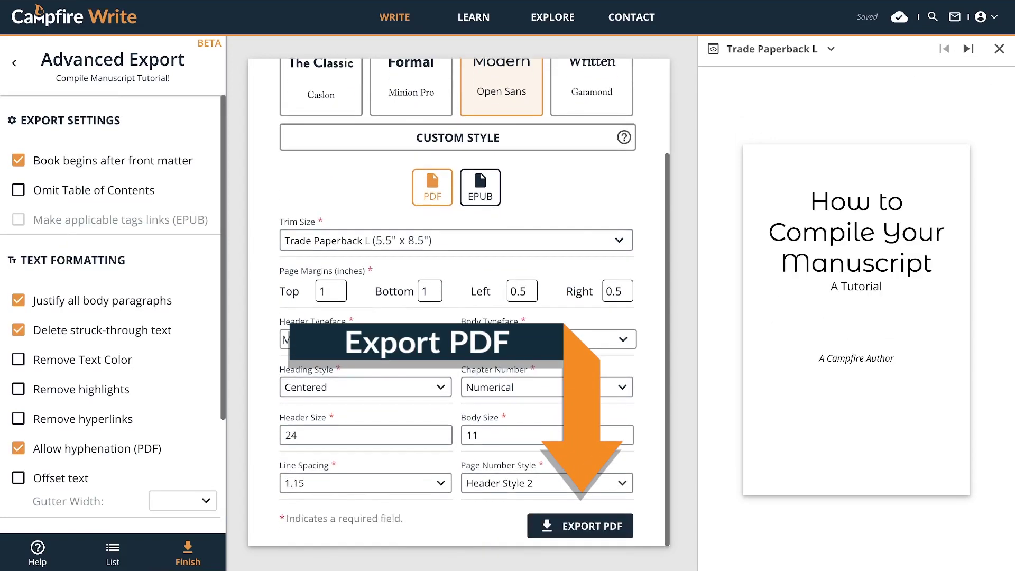
Export the compiled manuscript as a PDF after reviewing the export settings summary.
left_click(584, 525)
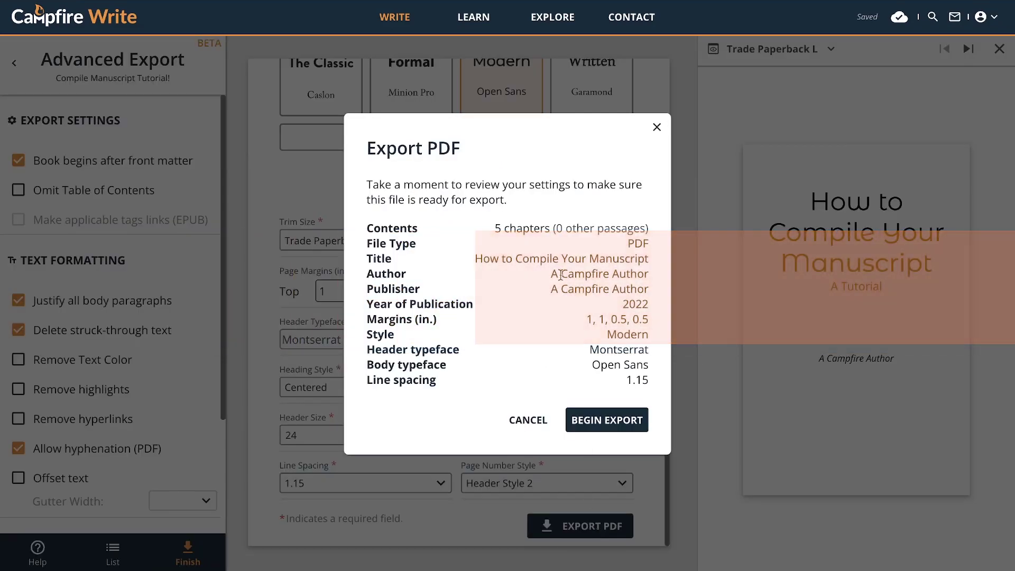
left_click_drag(366, 184, 646, 384)
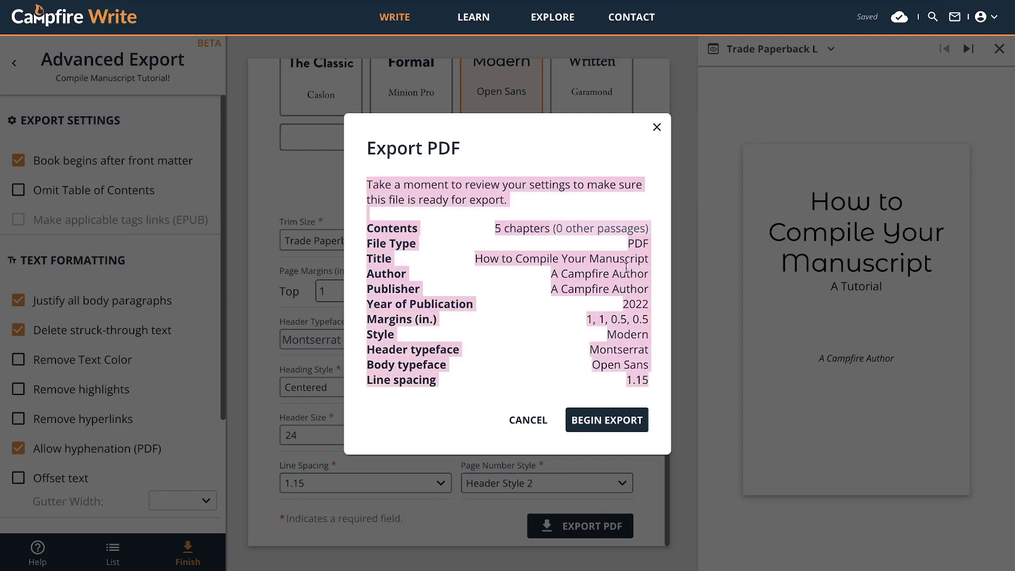
left_click(503, 321)
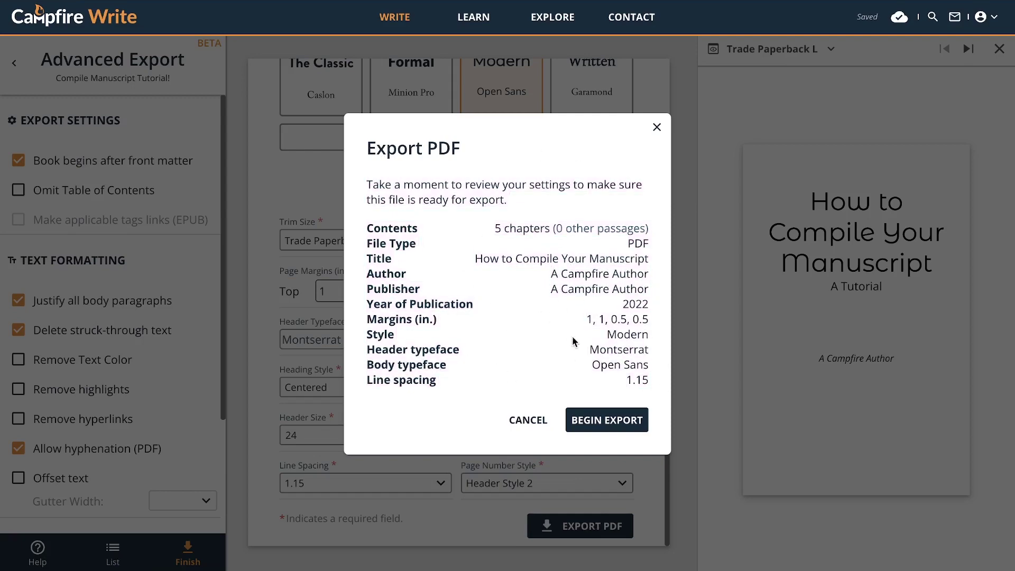
left_click(598, 422)
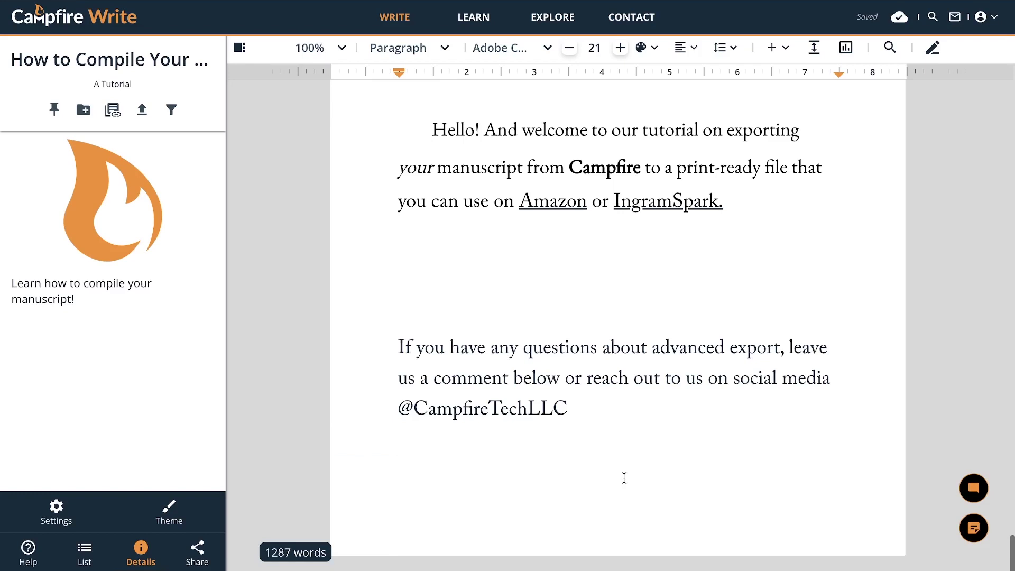
Add the bold closing line 'Thanks for watching!' at the end of the manuscript.
type("Thanks f")
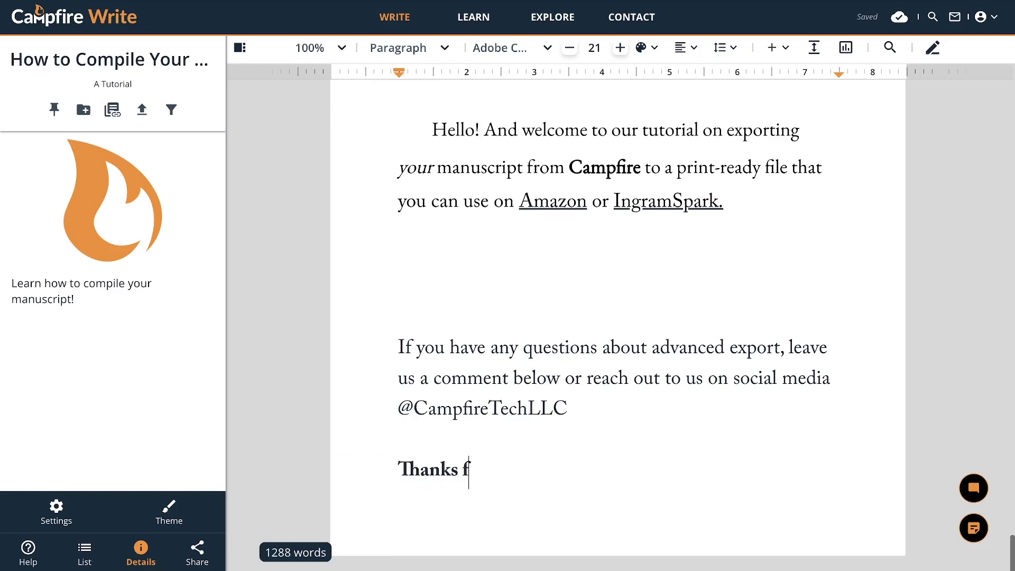
type("or watching!")
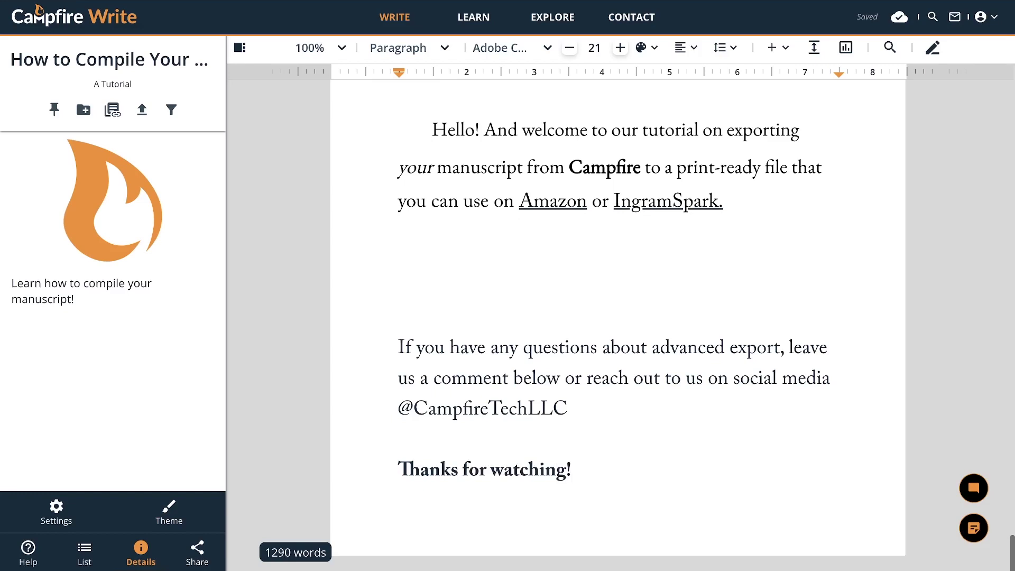